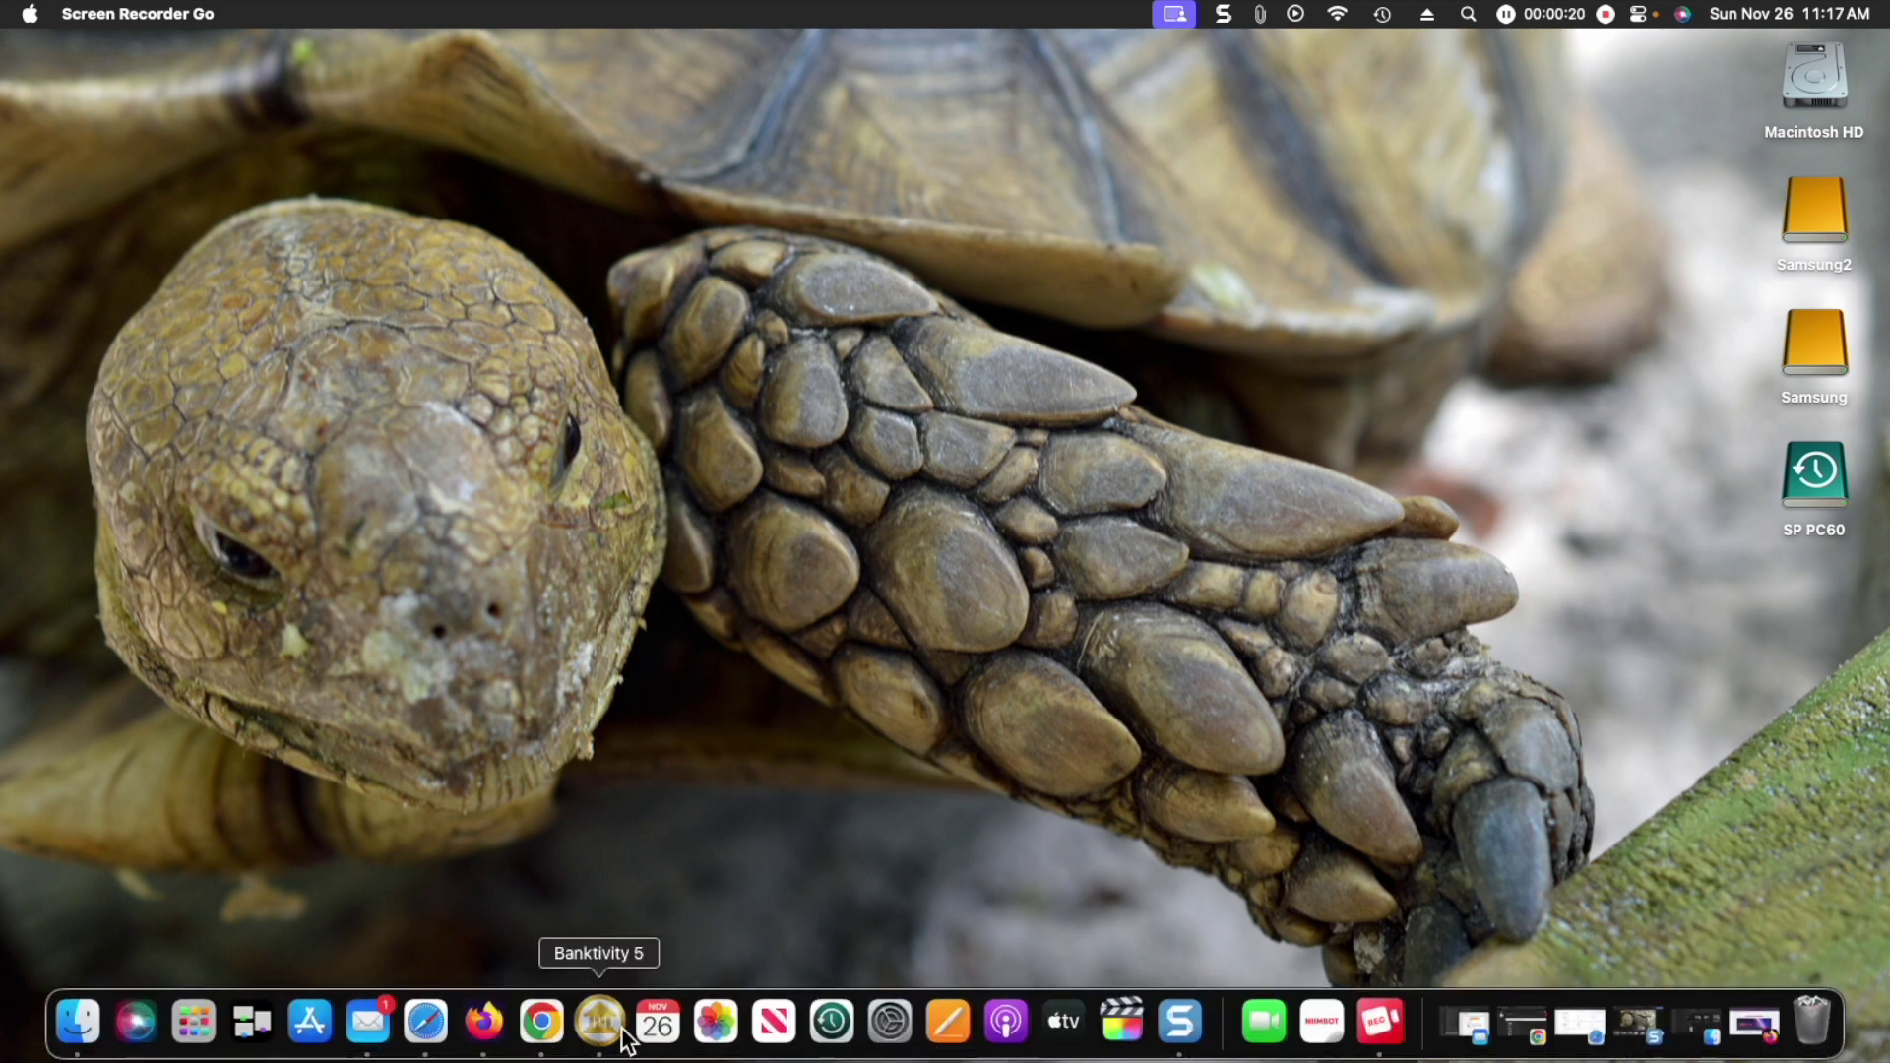
# - Search the App Store for 'niimbot', confirm NIIMBOT is already installed, and close the store
pyautogui.click(309, 1023)
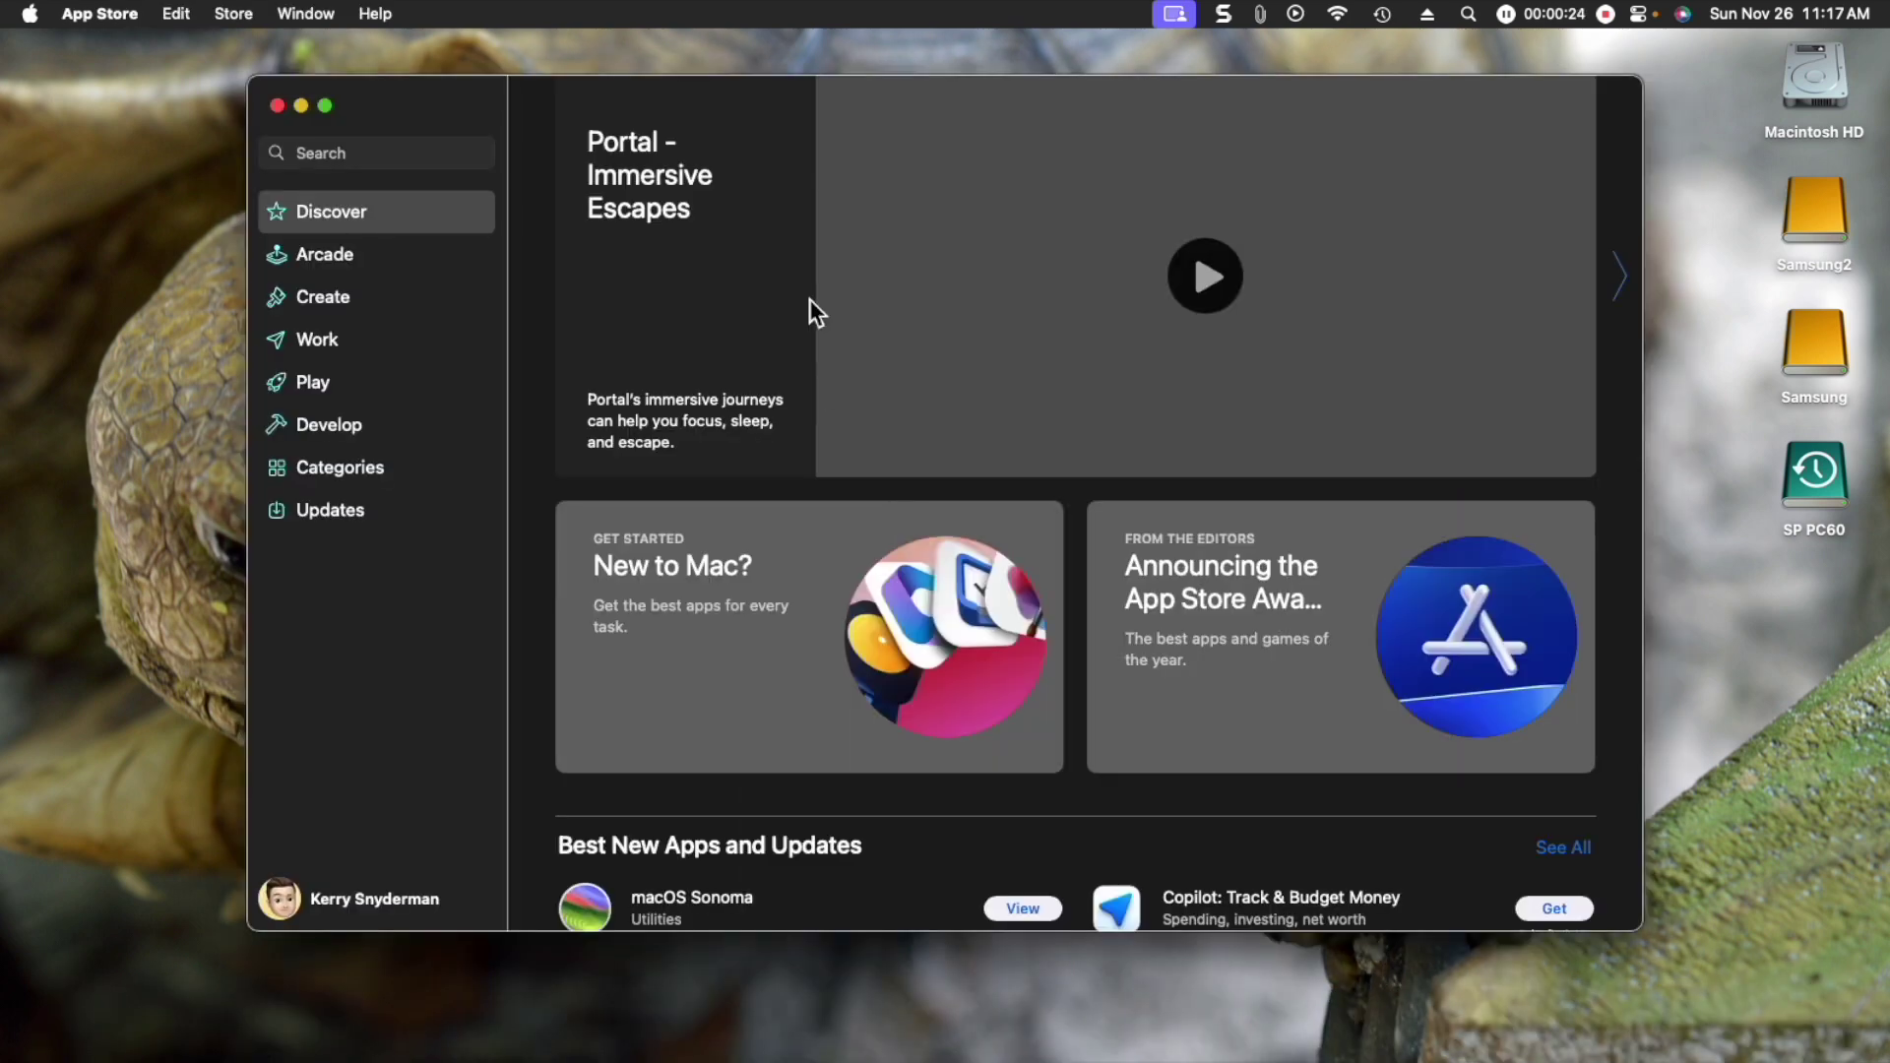
pyautogui.click(399, 155)
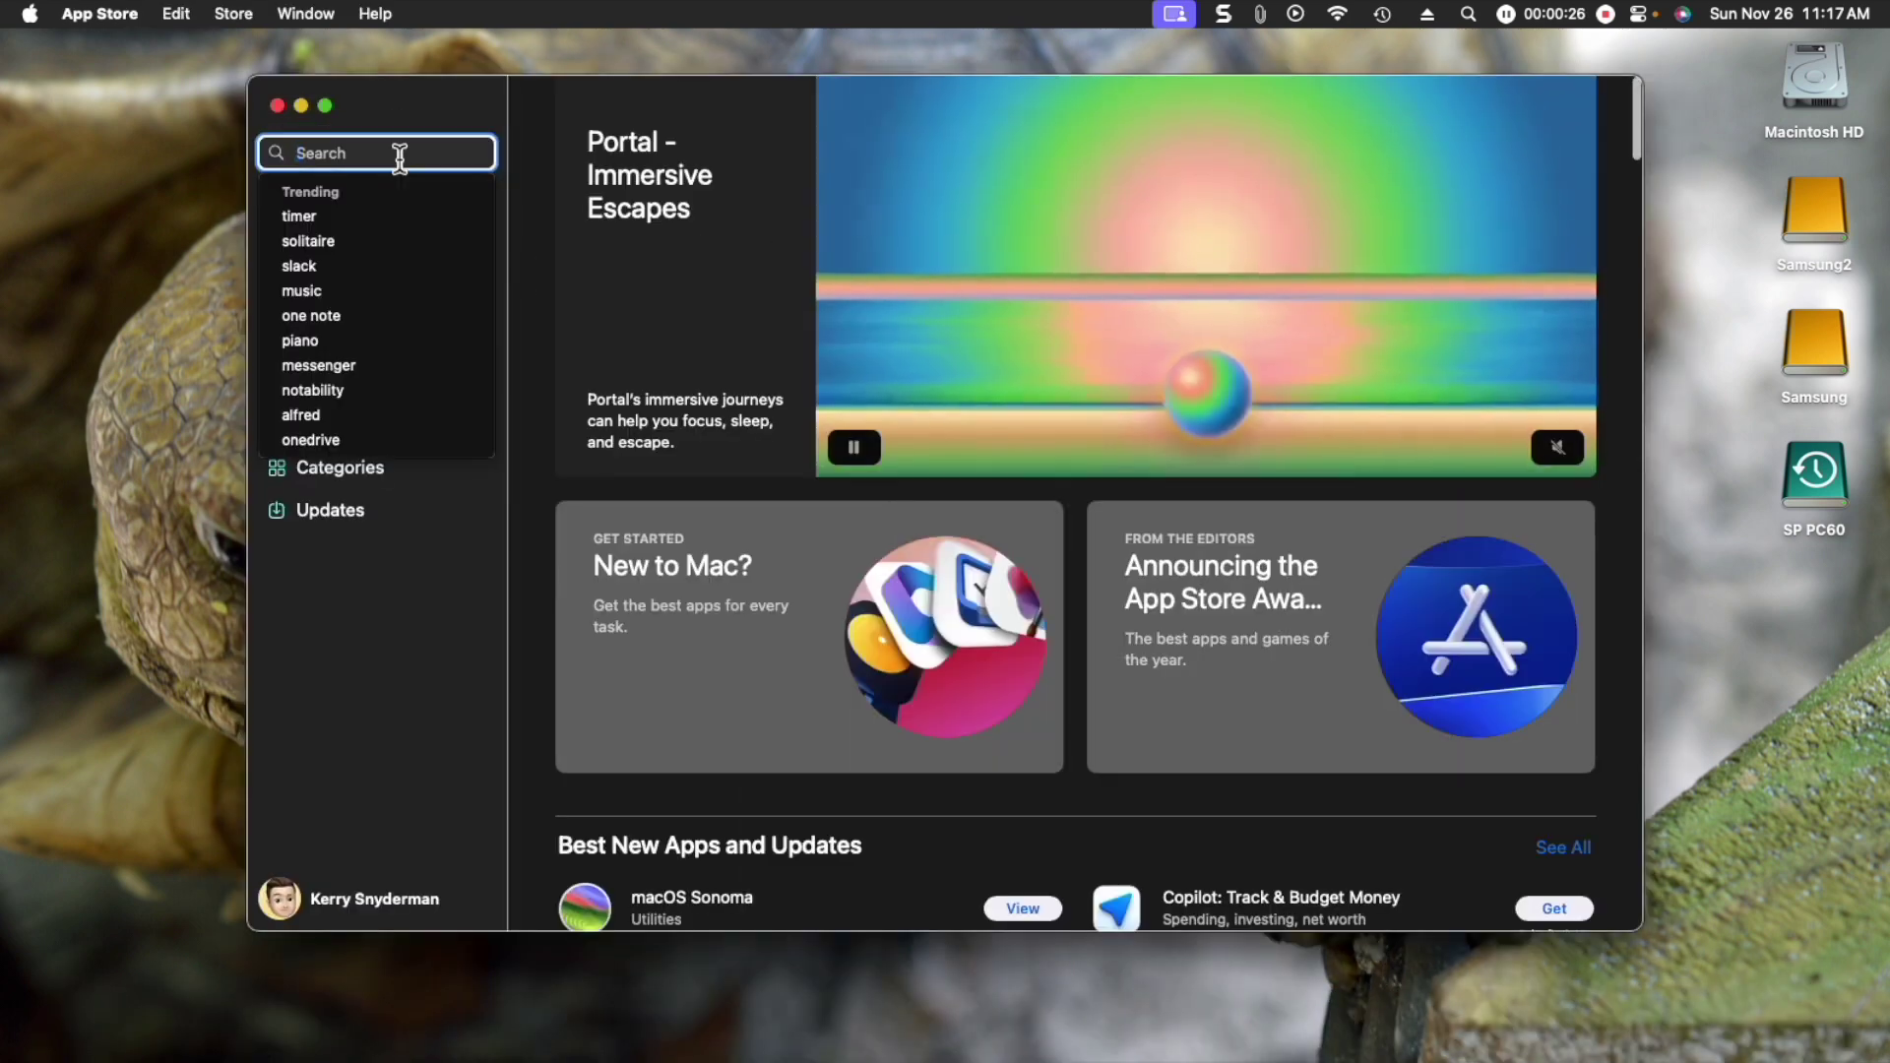
pyautogui.write('niimbot')
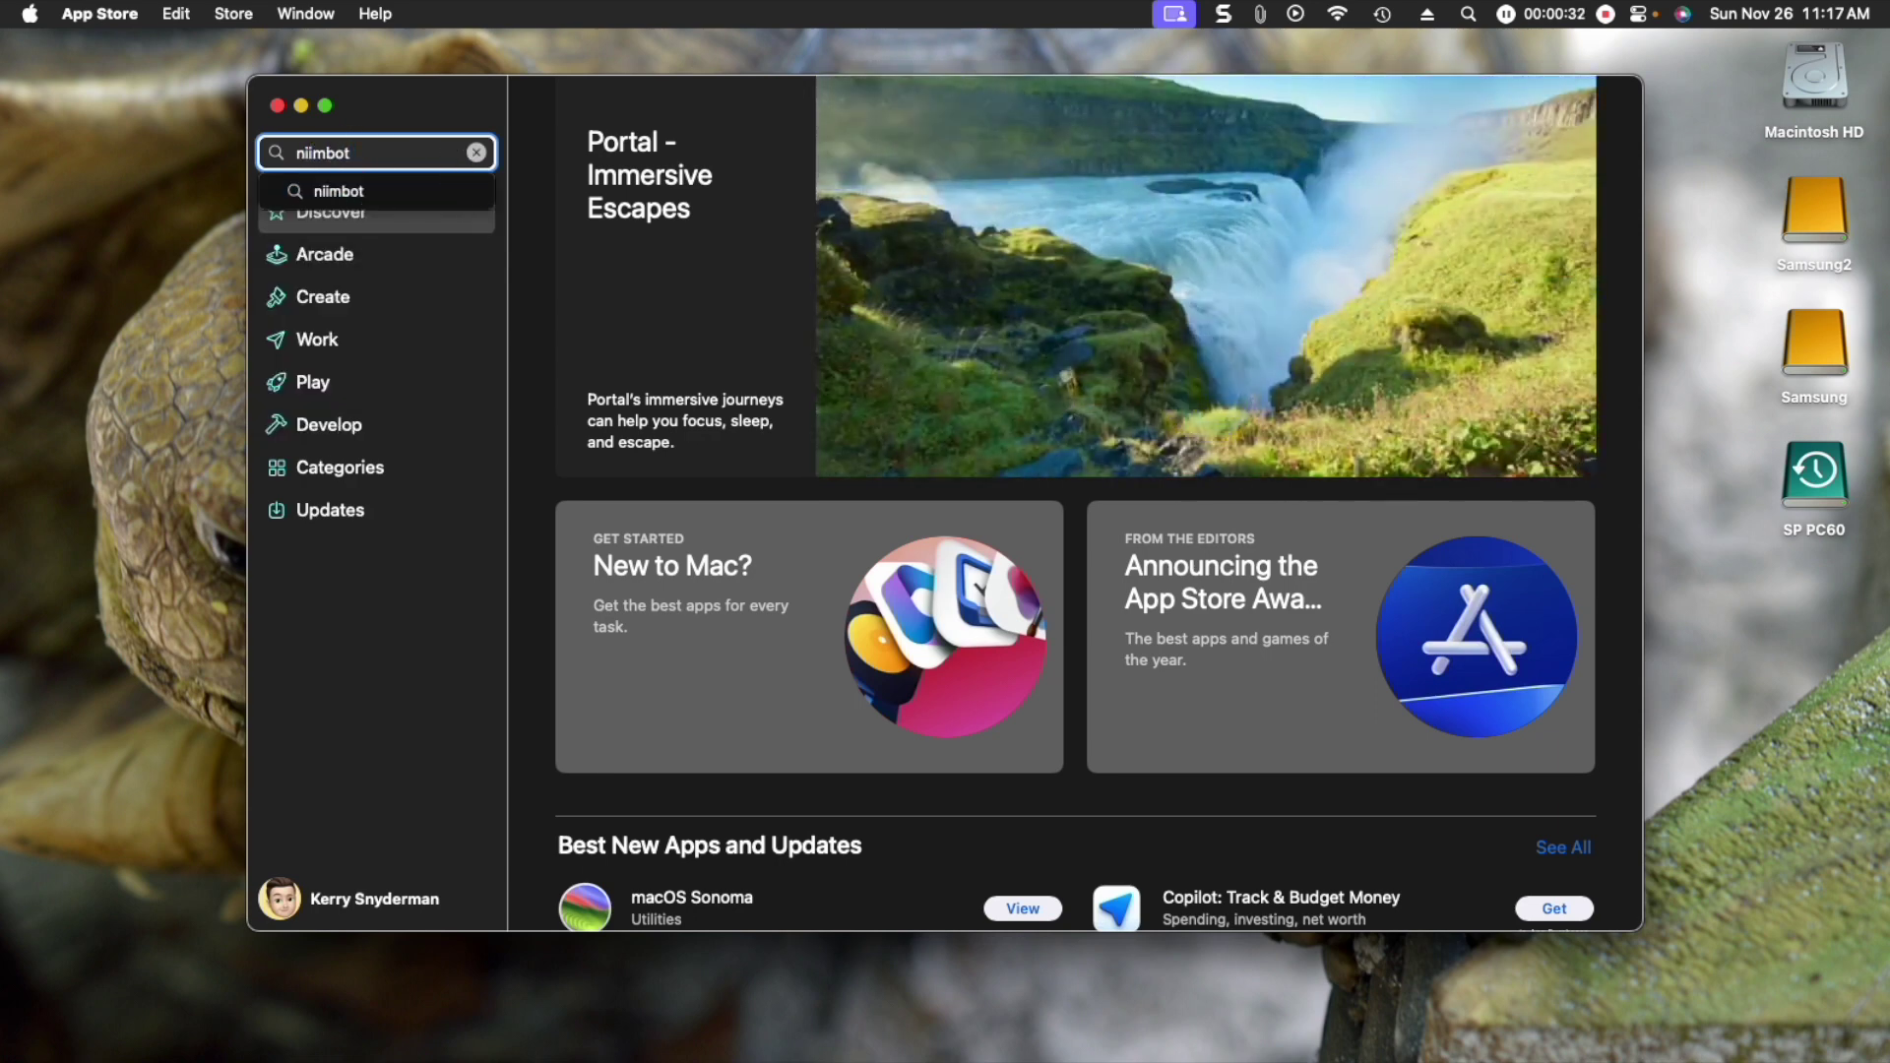
pyautogui.press('Return')
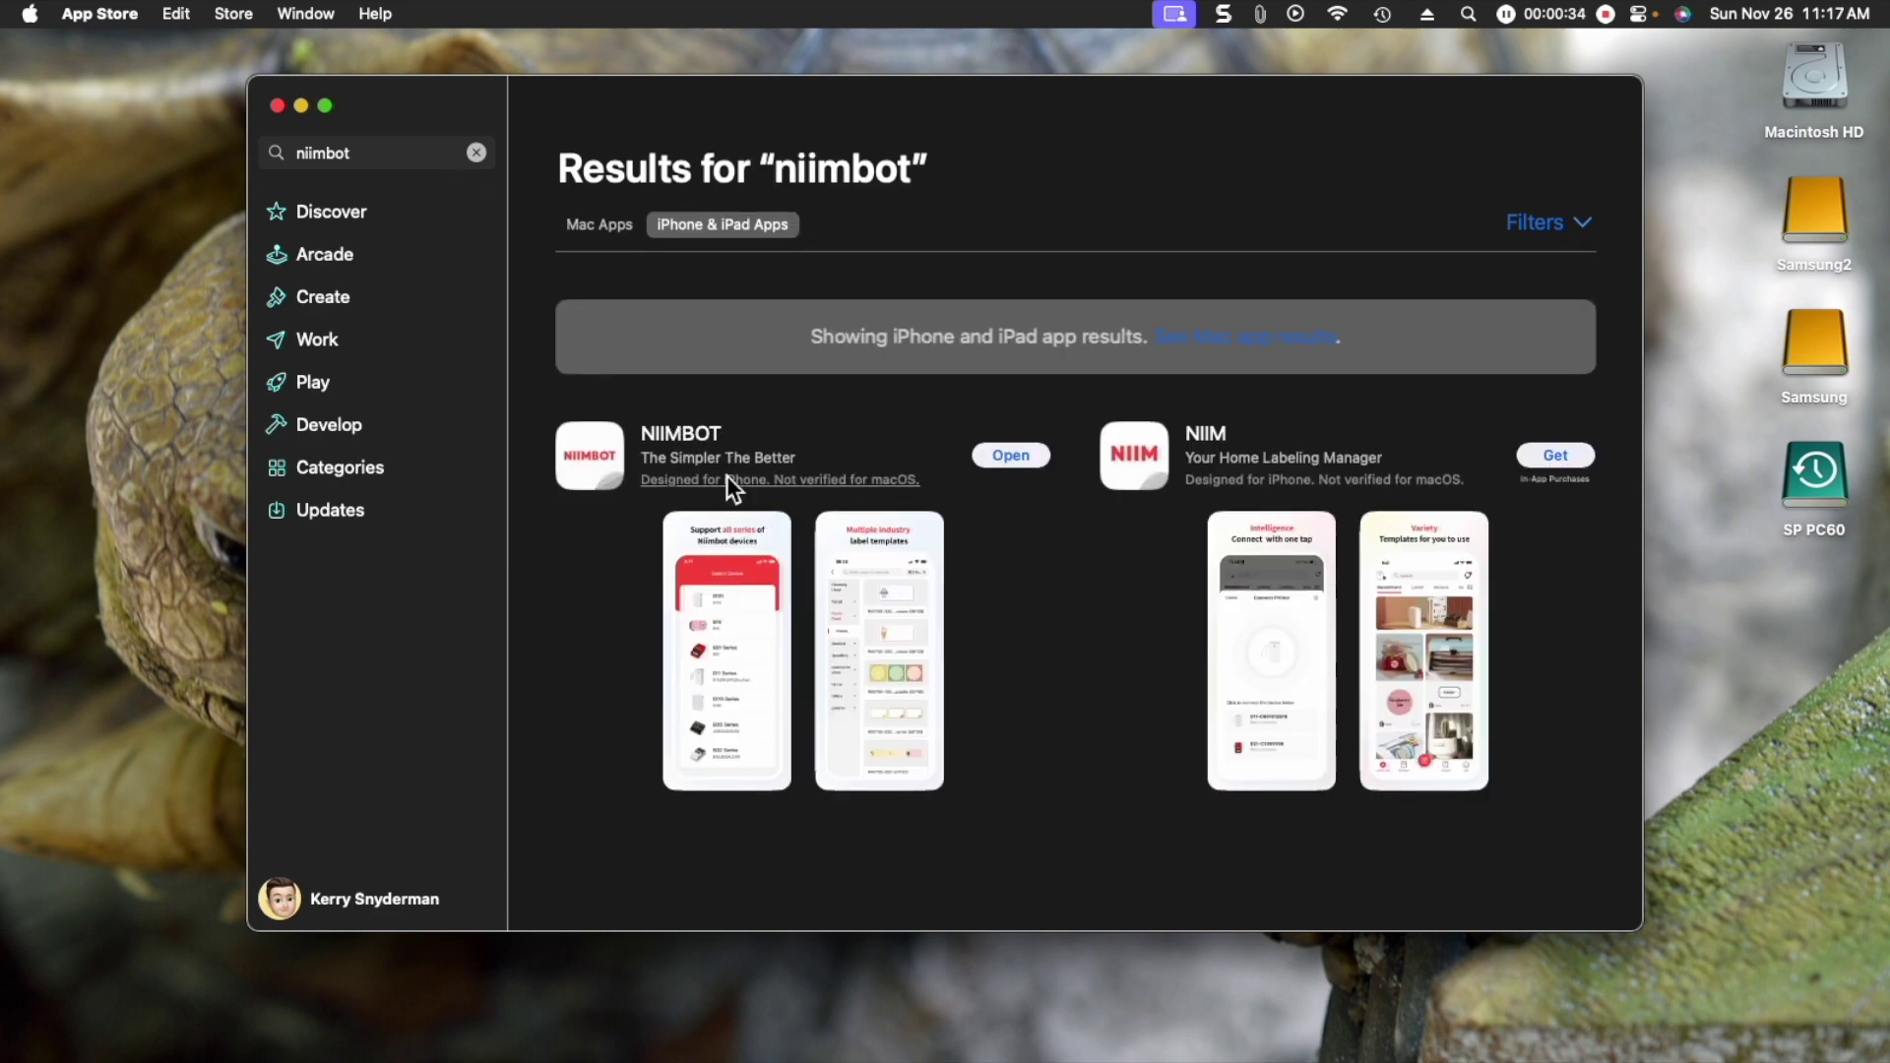
pyautogui.click(278, 106)
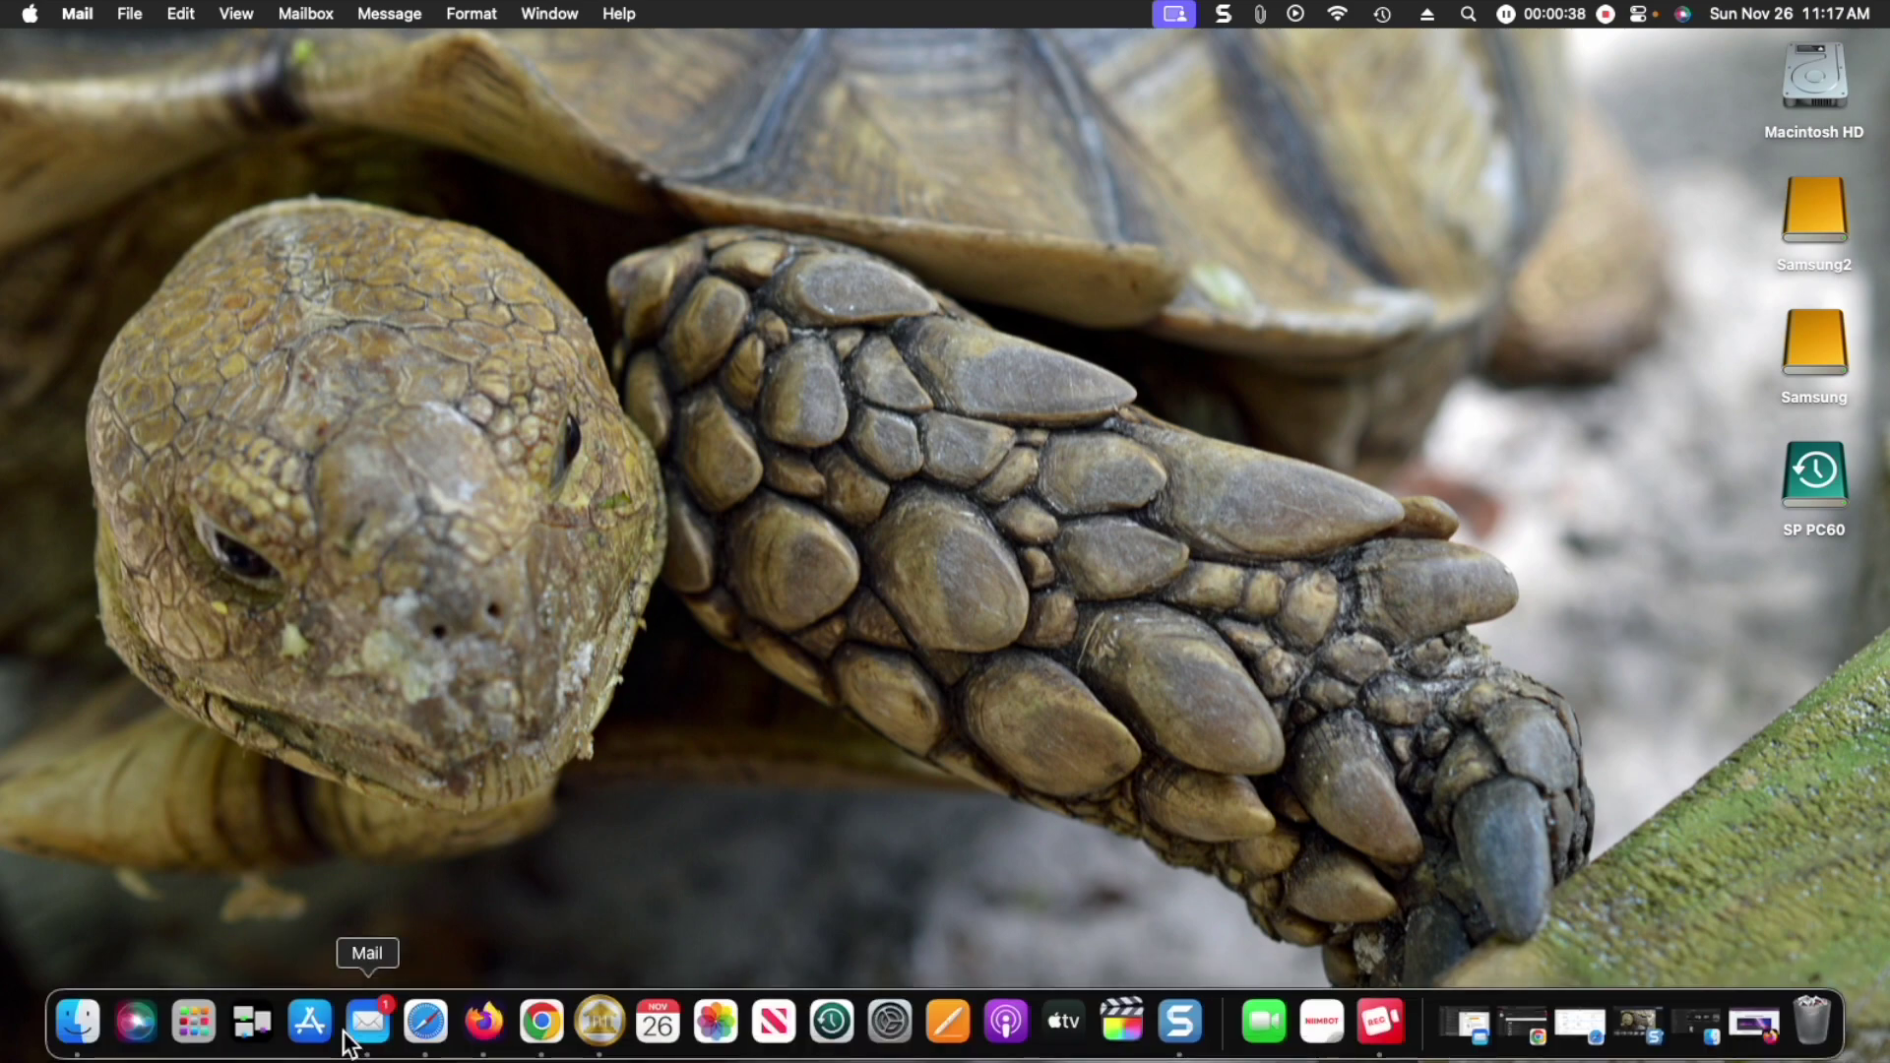
pyautogui.click(193, 1023)
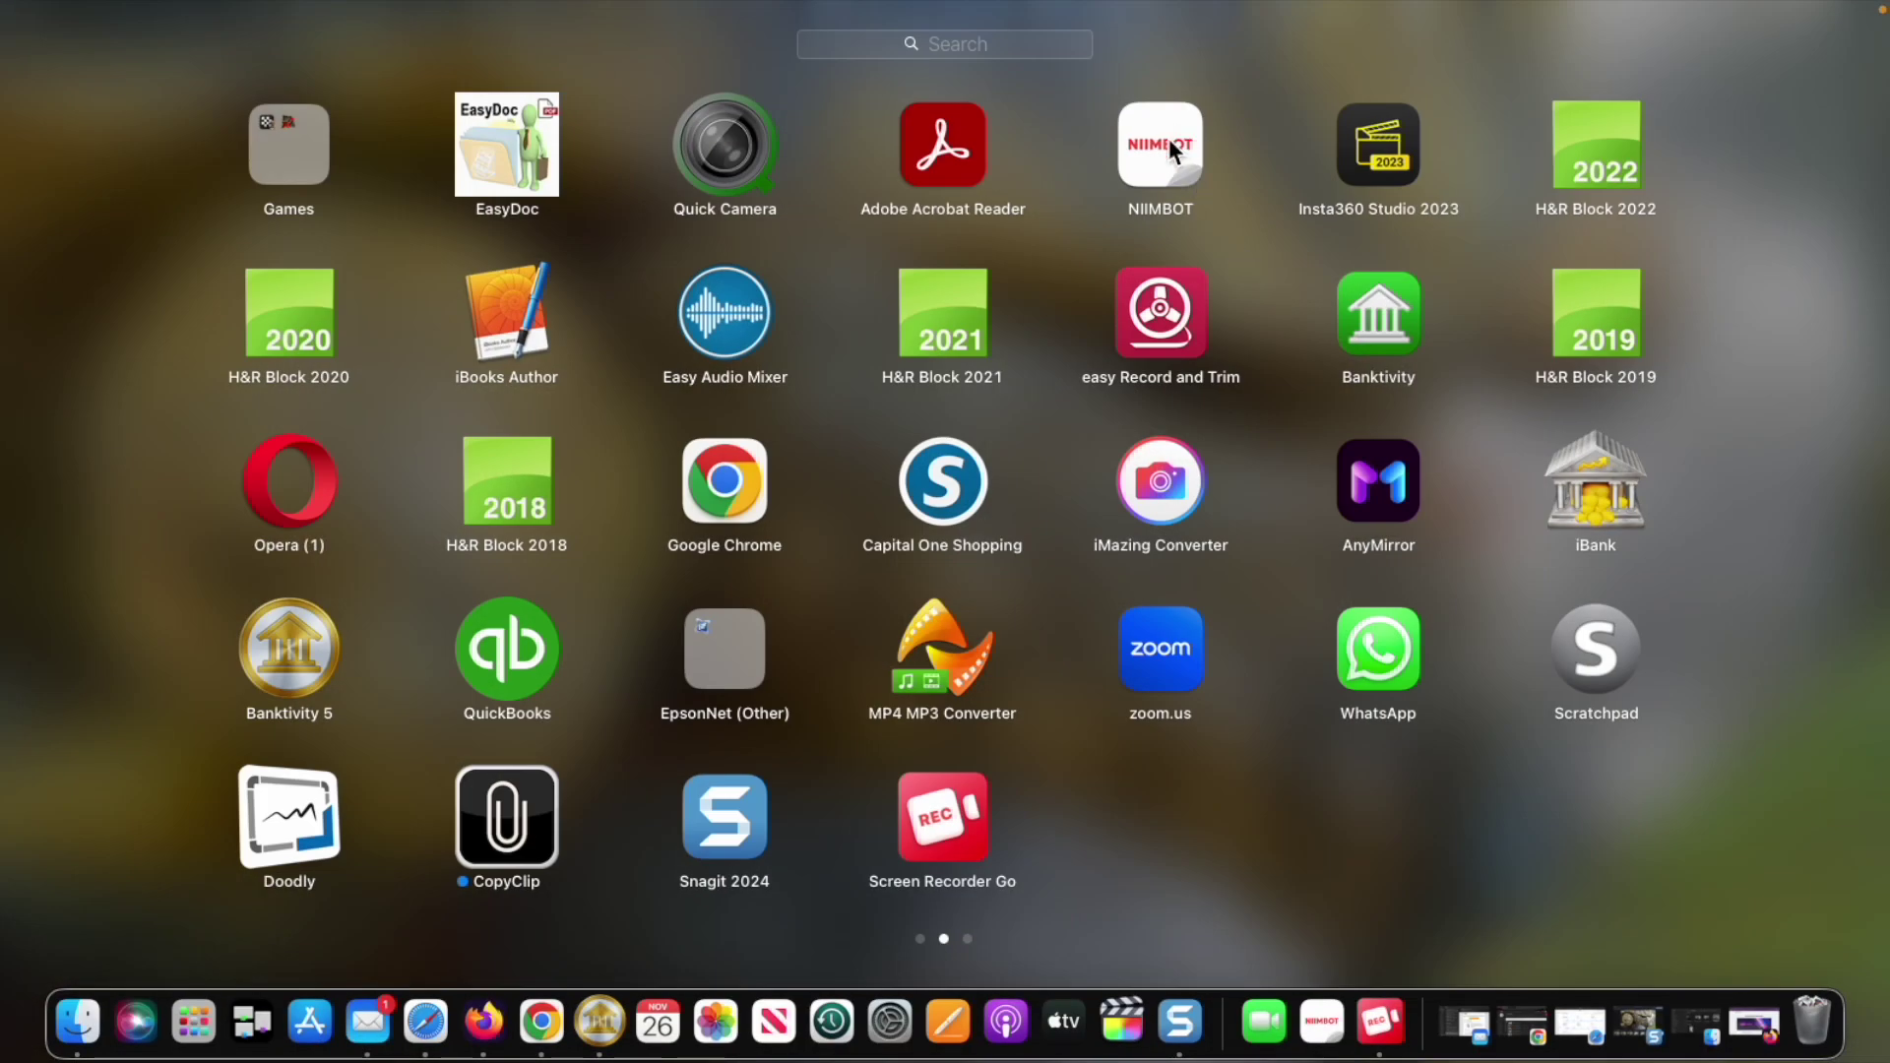
# - Launch the NIIMBOT app from its Launchpad icon
pyautogui.click(1169, 138)
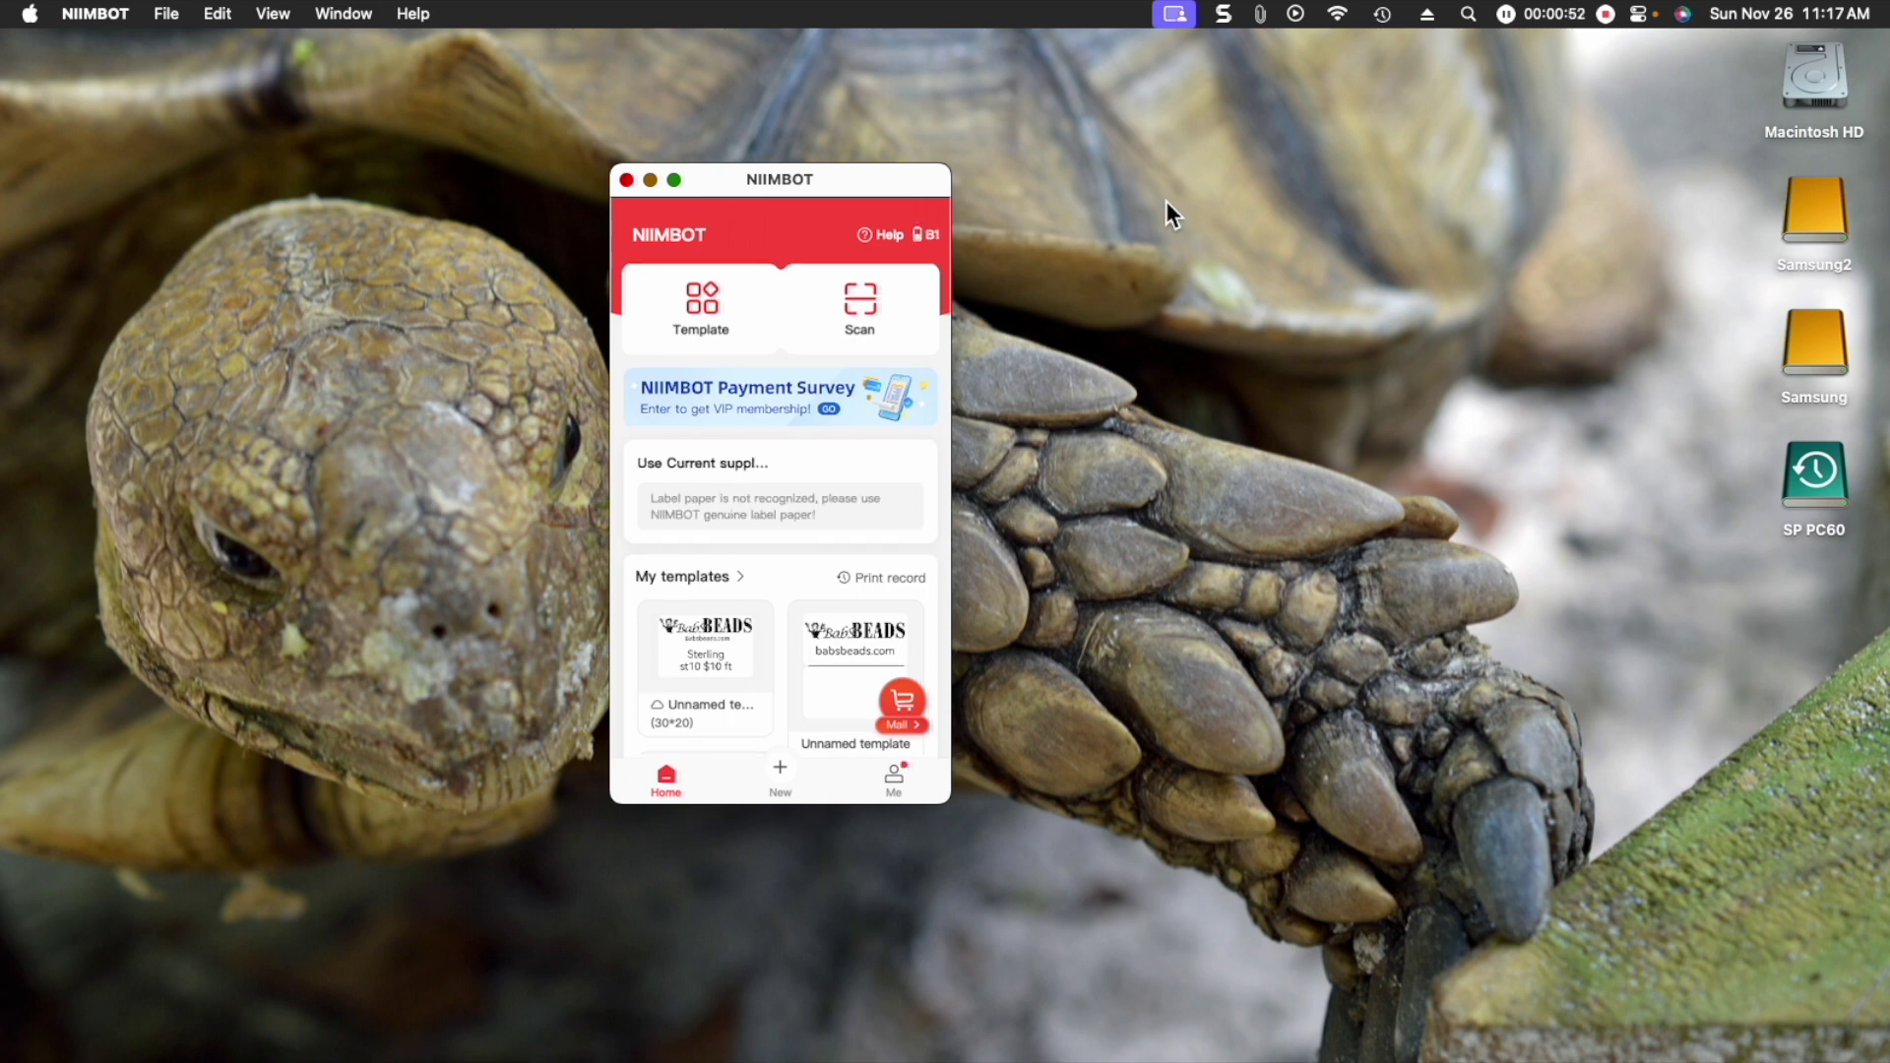
# - Have NIIMBOT recognize the loaded label paper as T21*21-300WHITE
pyautogui.click(803, 518)
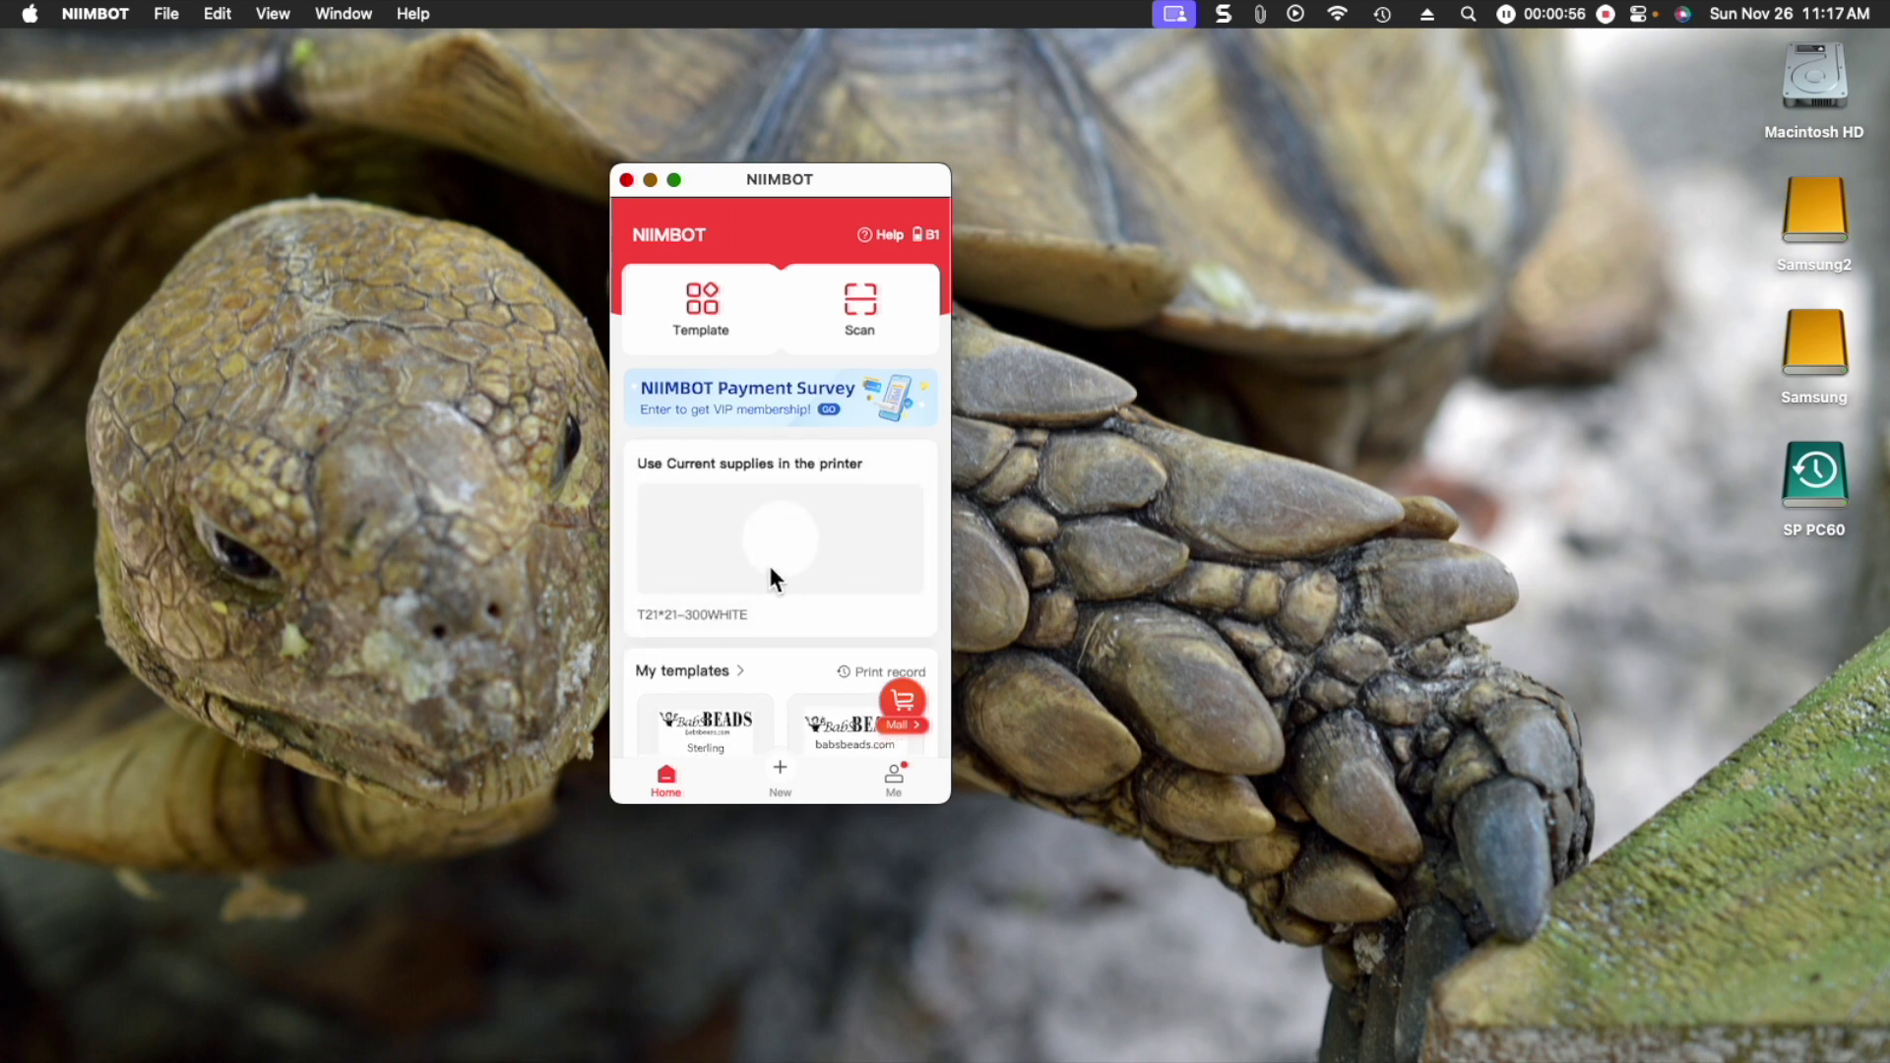
pyautogui.scroll(-3, 724, 606)
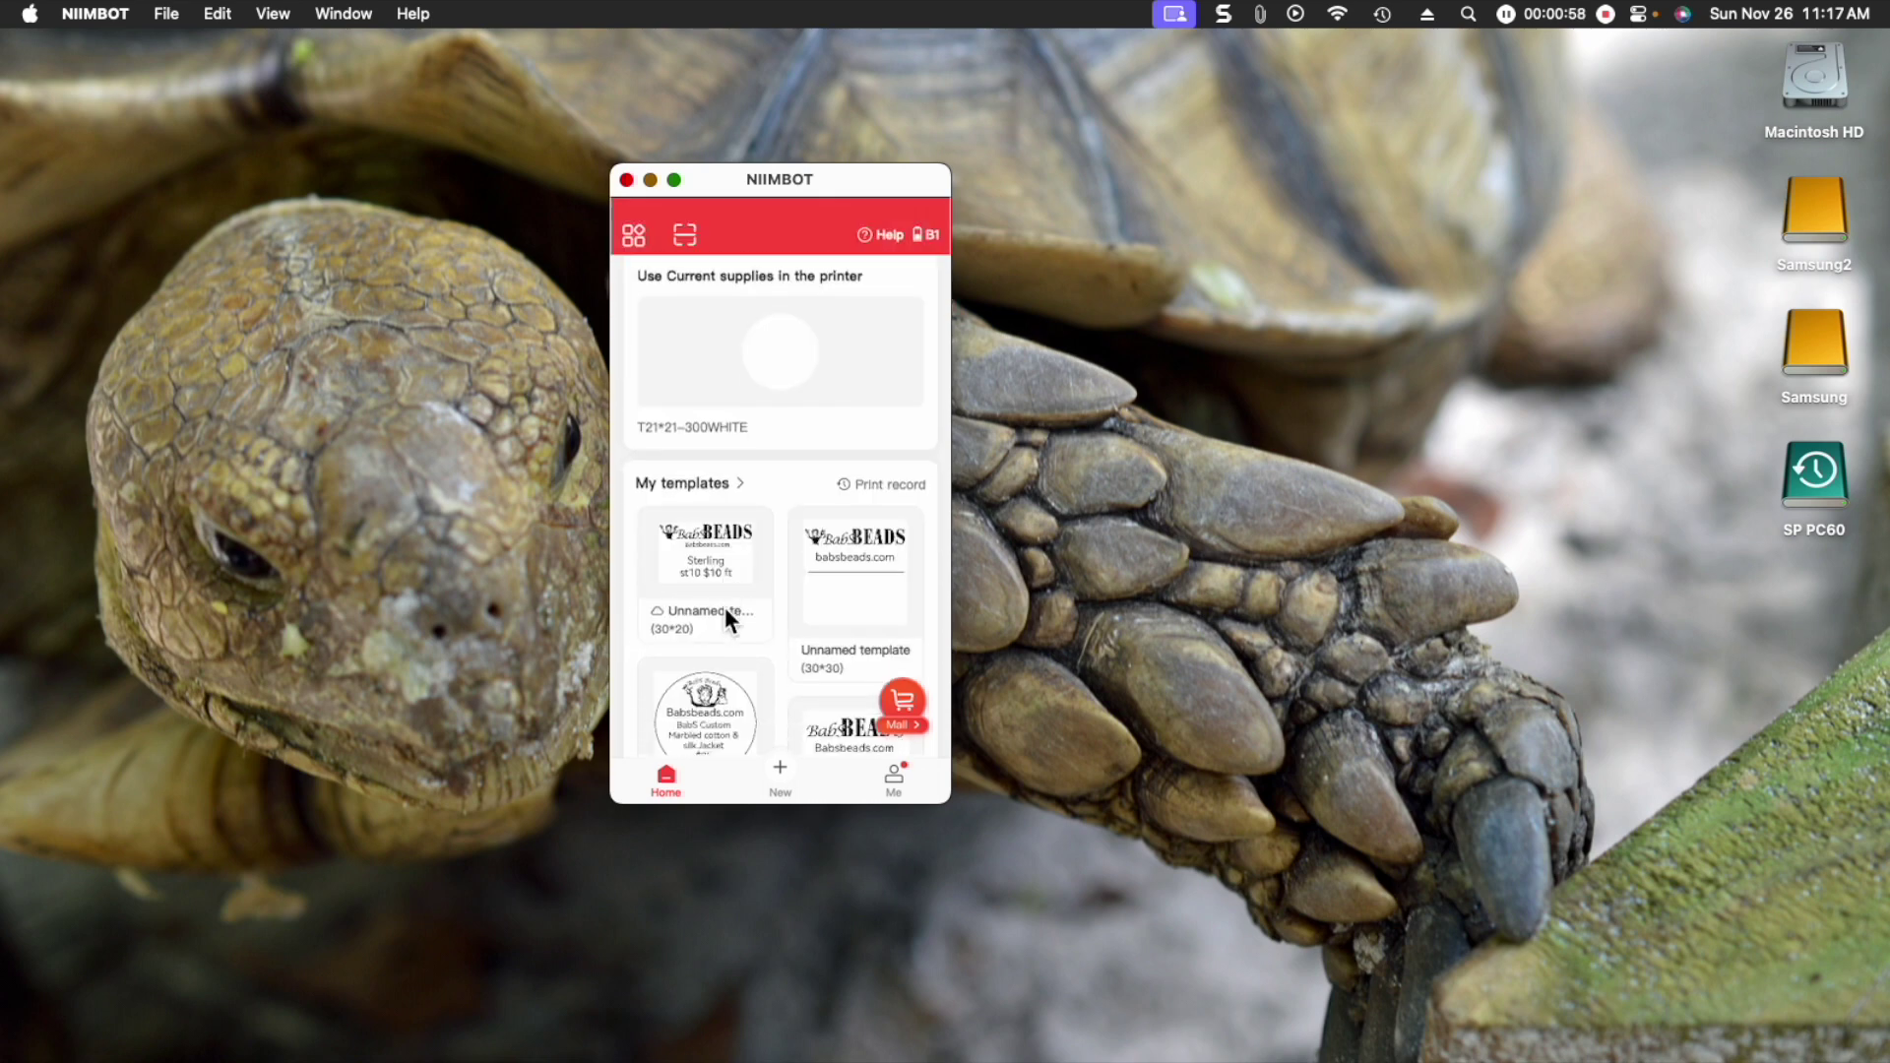
pyautogui.scroll(-3, 725, 607)
pyautogui.scroll(-3, 725, 607)
pyautogui.scroll(-3, 726, 607)
pyautogui.scroll(-2, 726, 606)
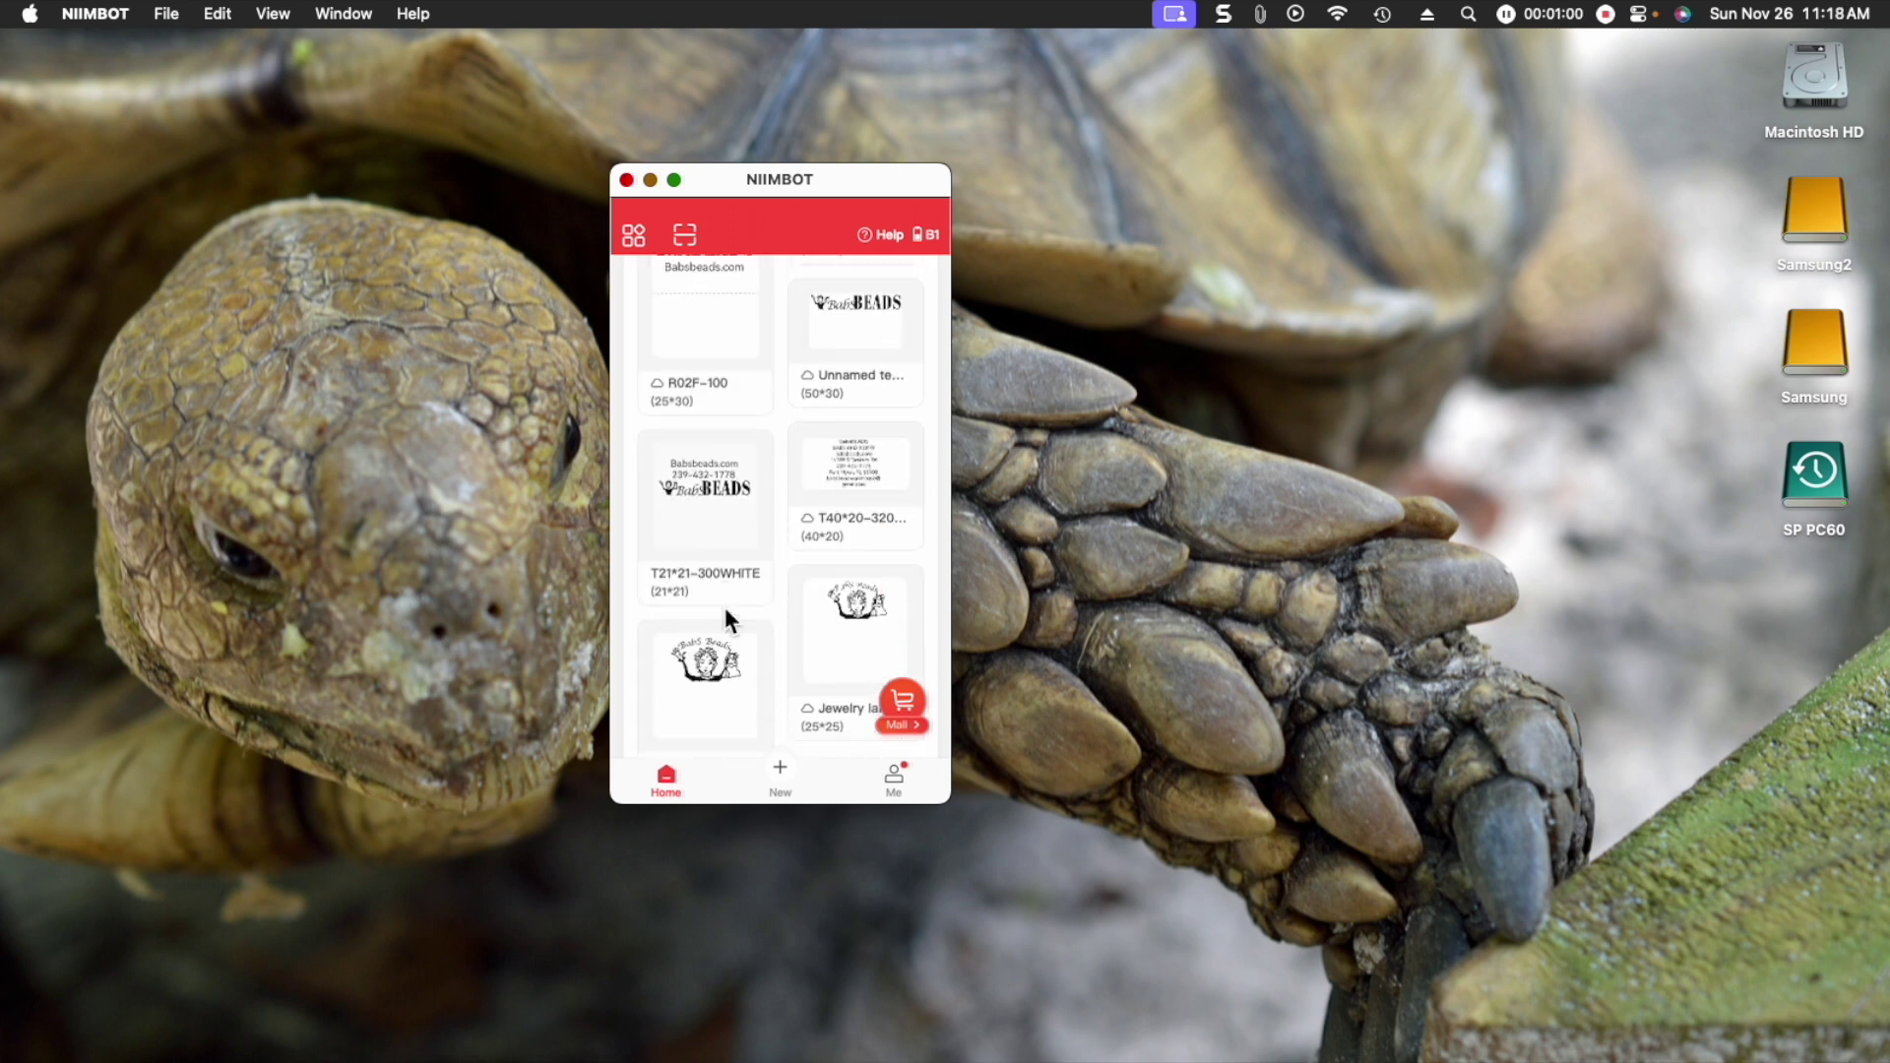
pyautogui.scroll(3, 724, 608)
pyautogui.scroll(3, 725, 607)
pyautogui.scroll(2, 725, 607)
pyautogui.scroll(-3, 725, 608)
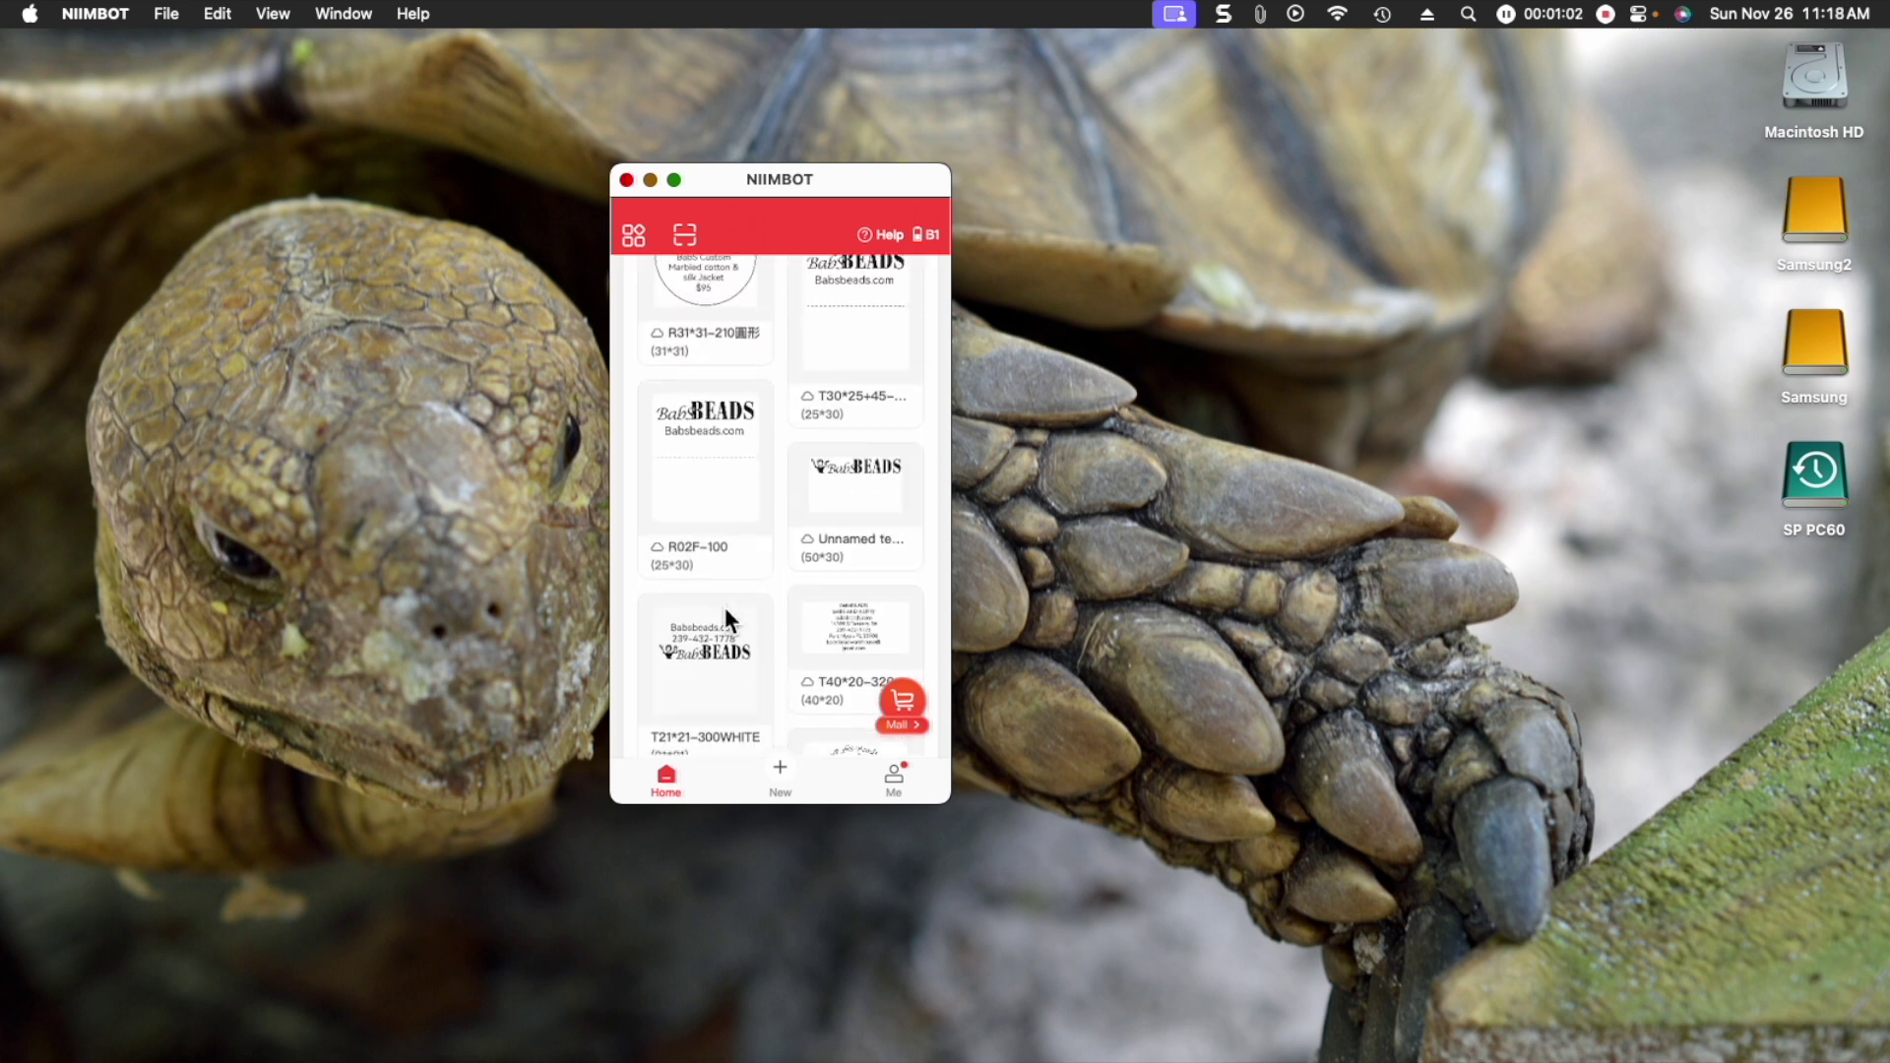
pyautogui.scroll(-3, 725, 608)
pyautogui.scroll(-2, 726, 607)
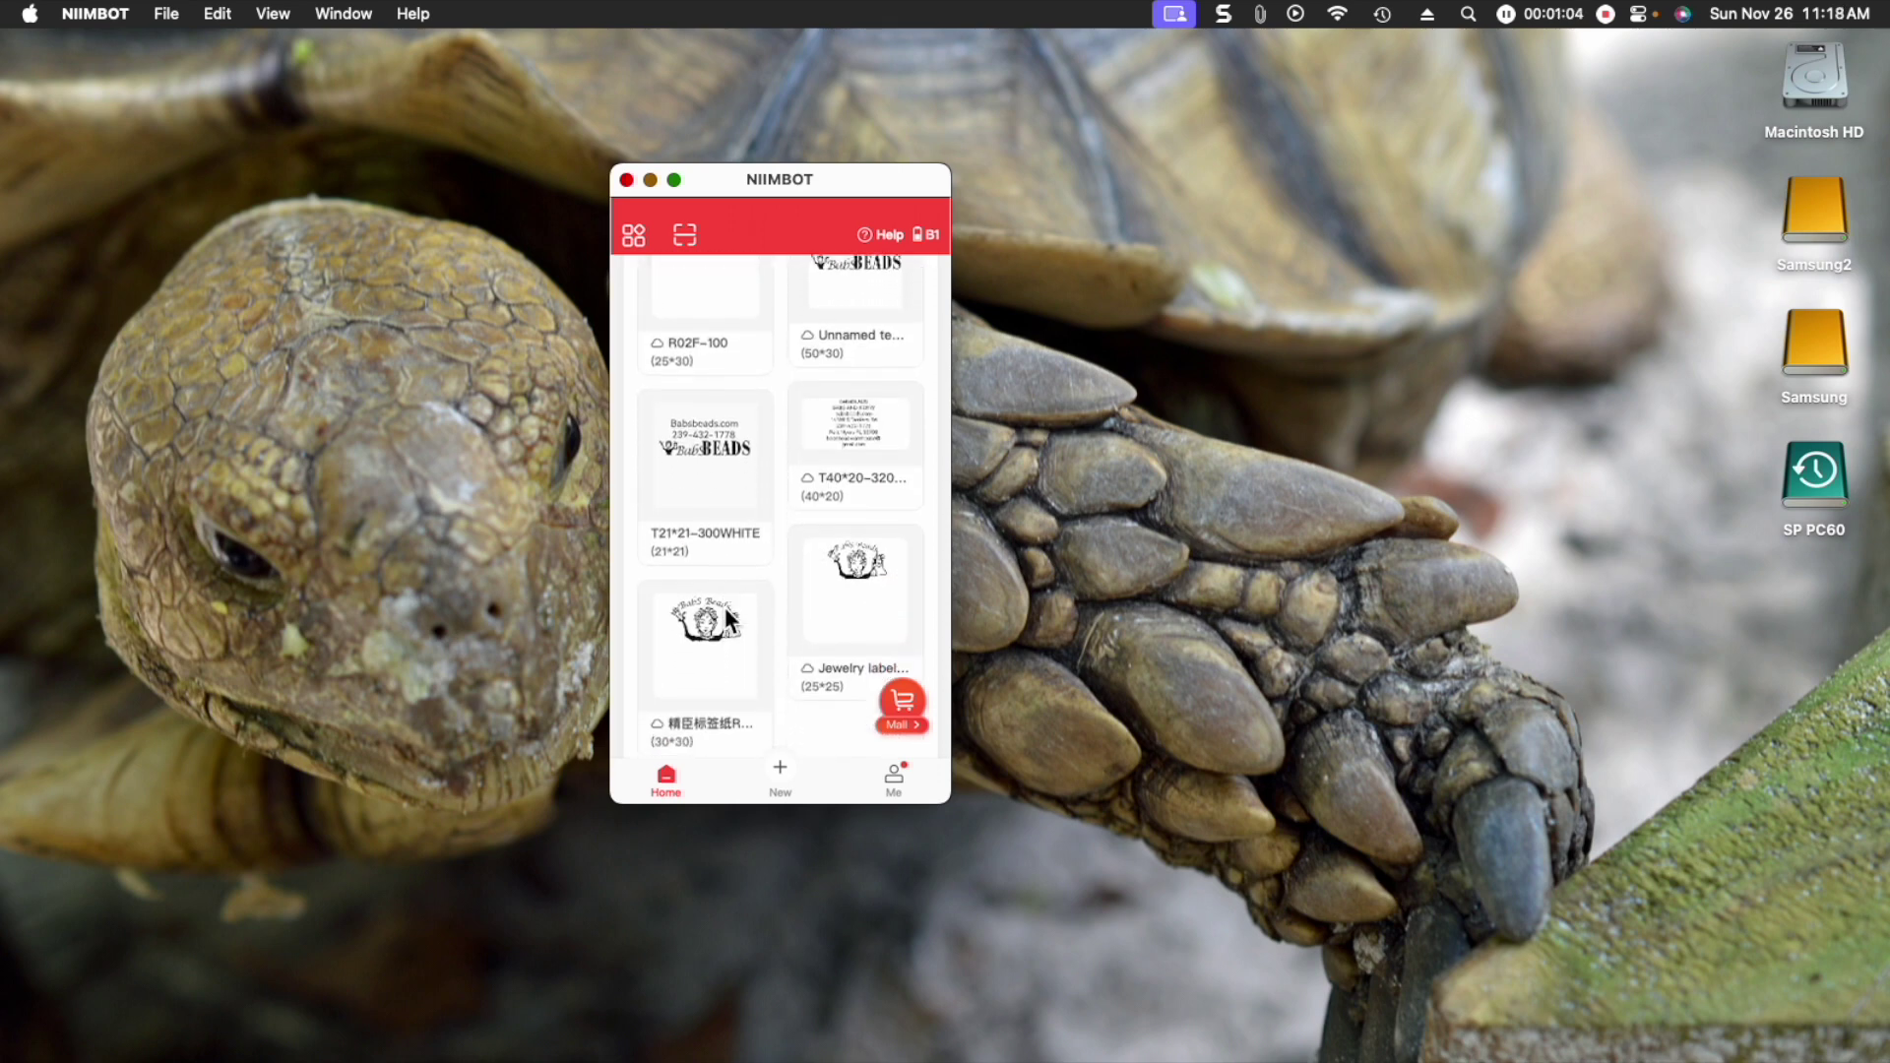
pyautogui.scroll(-2, 726, 606)
pyautogui.scroll(3, 725, 607)
pyautogui.scroll(3, 724, 607)
pyautogui.scroll(3, 725, 608)
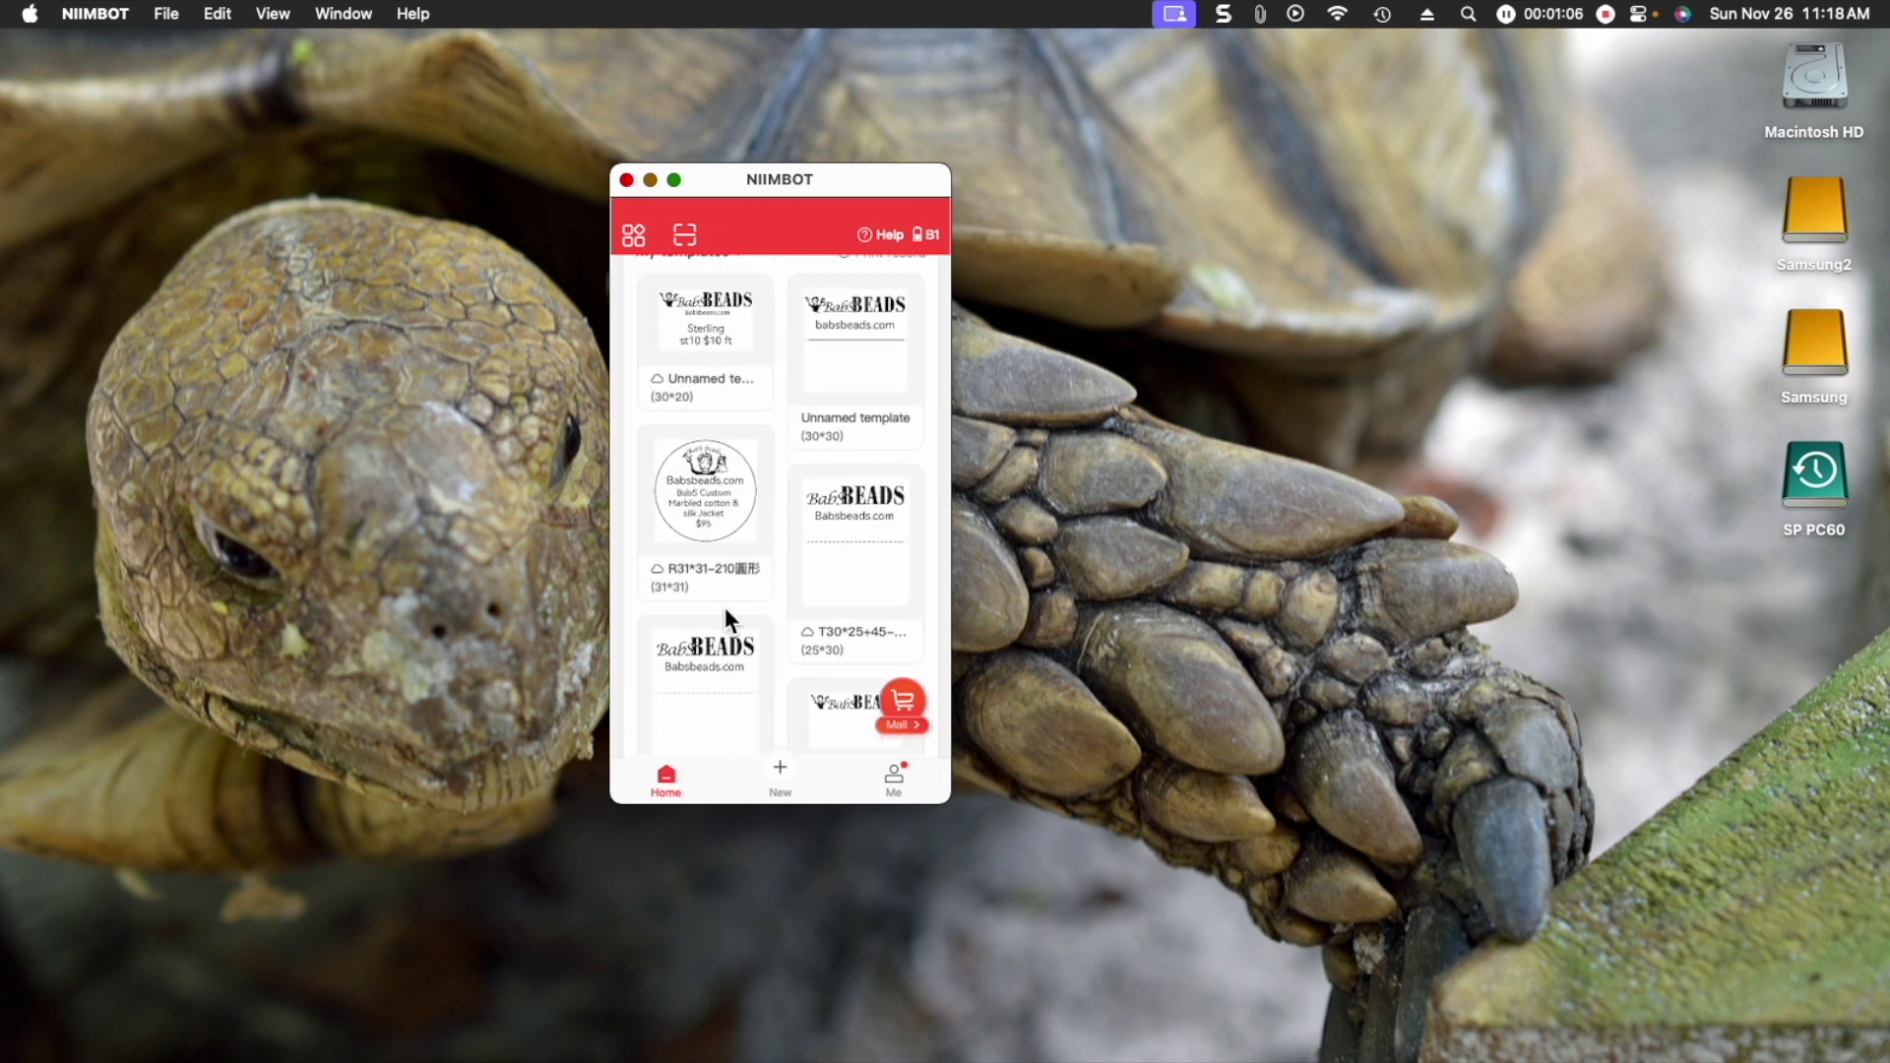
pyautogui.scroll(2, 726, 607)
pyautogui.scroll(2, 726, 607)
pyautogui.scroll(-2, 724, 606)
pyautogui.scroll(-2, 726, 608)
pyautogui.scroll(-2, 726, 606)
pyautogui.scroll(-2, 726, 606)
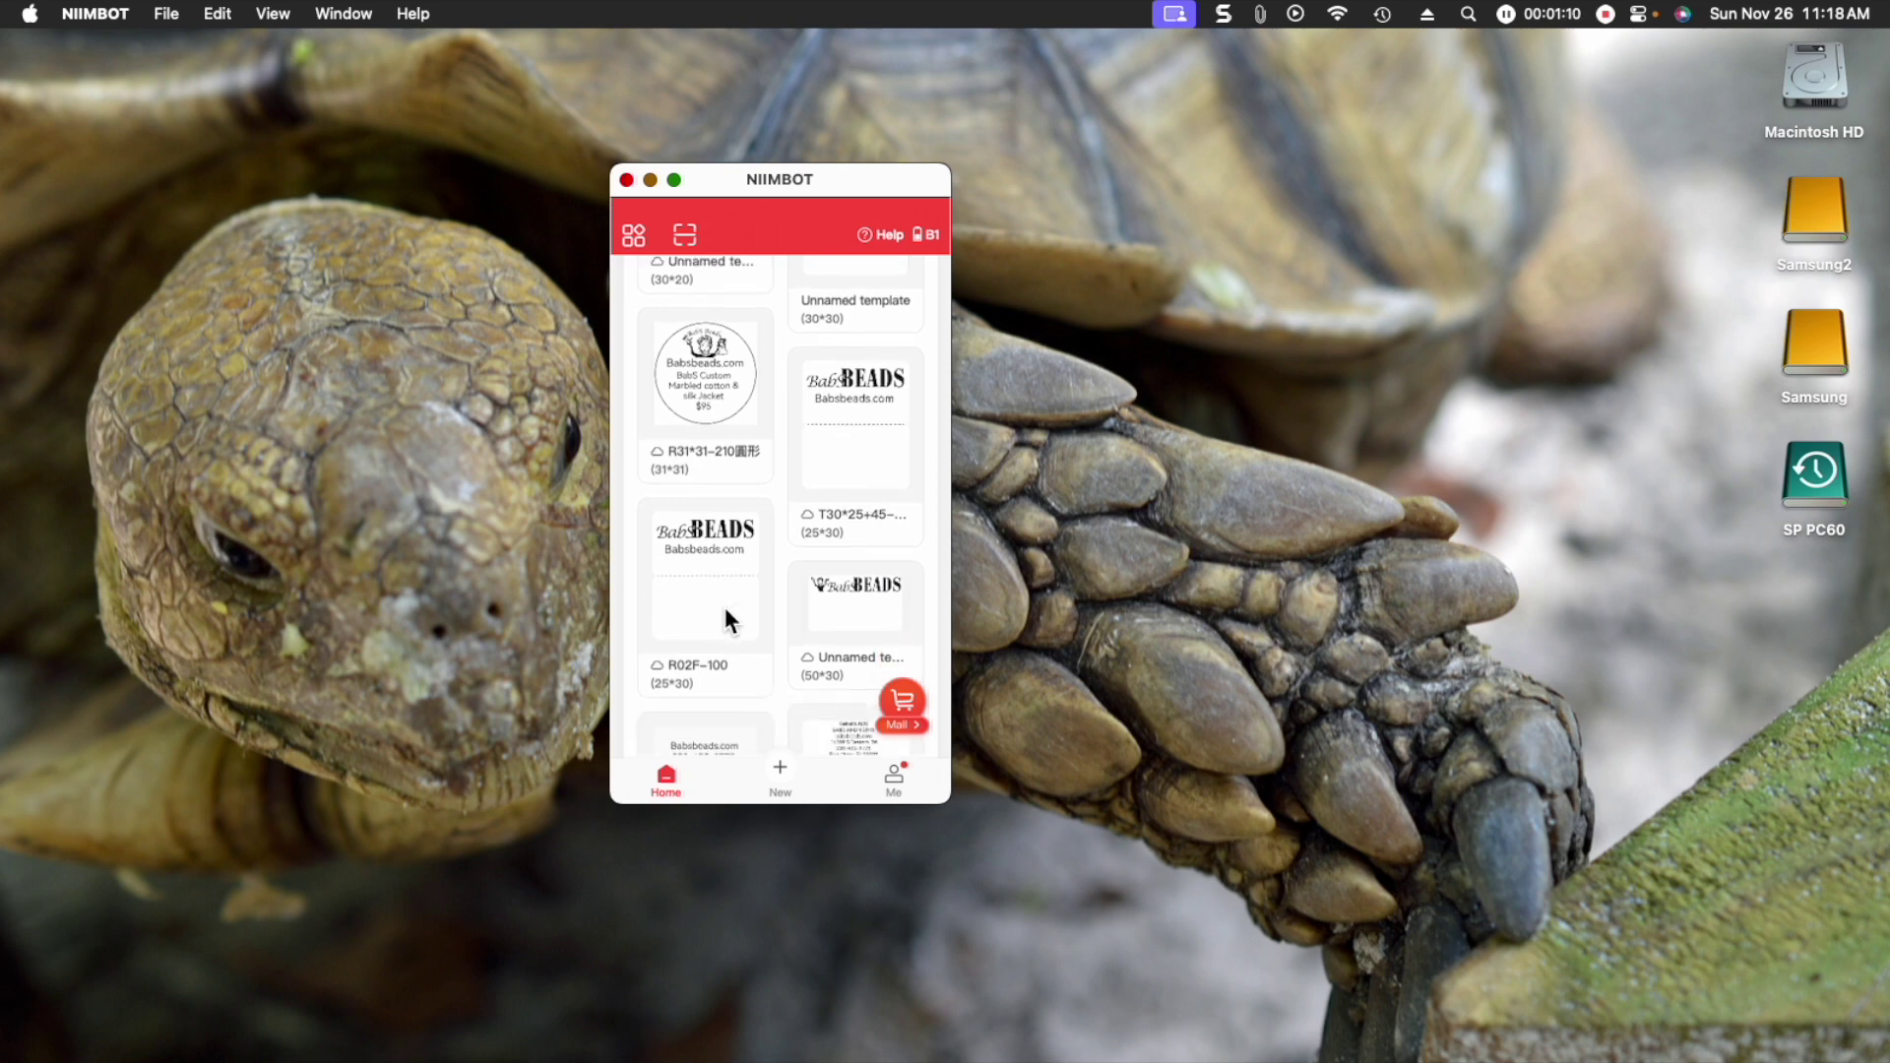
pyautogui.scroll(-2, 725, 608)
pyautogui.scroll(-2, 724, 607)
pyautogui.scroll(-2, 725, 607)
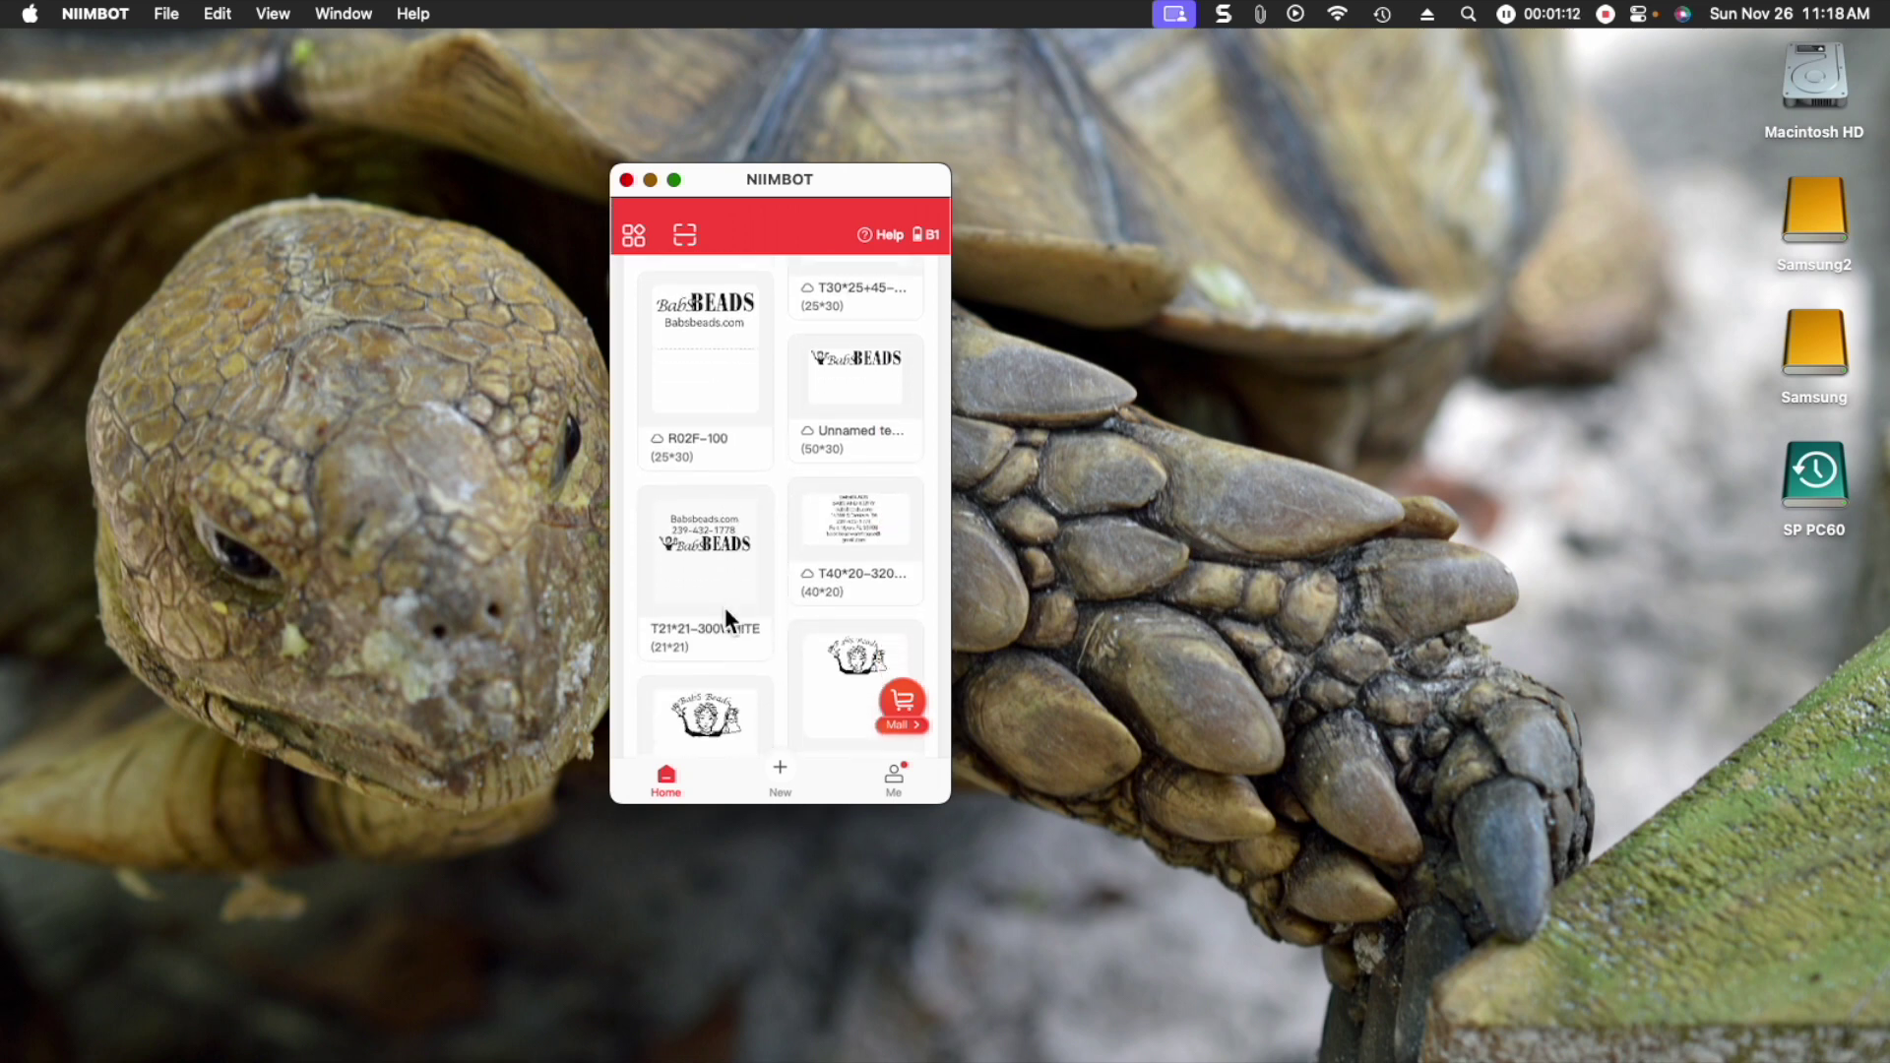
pyautogui.click(696, 515)
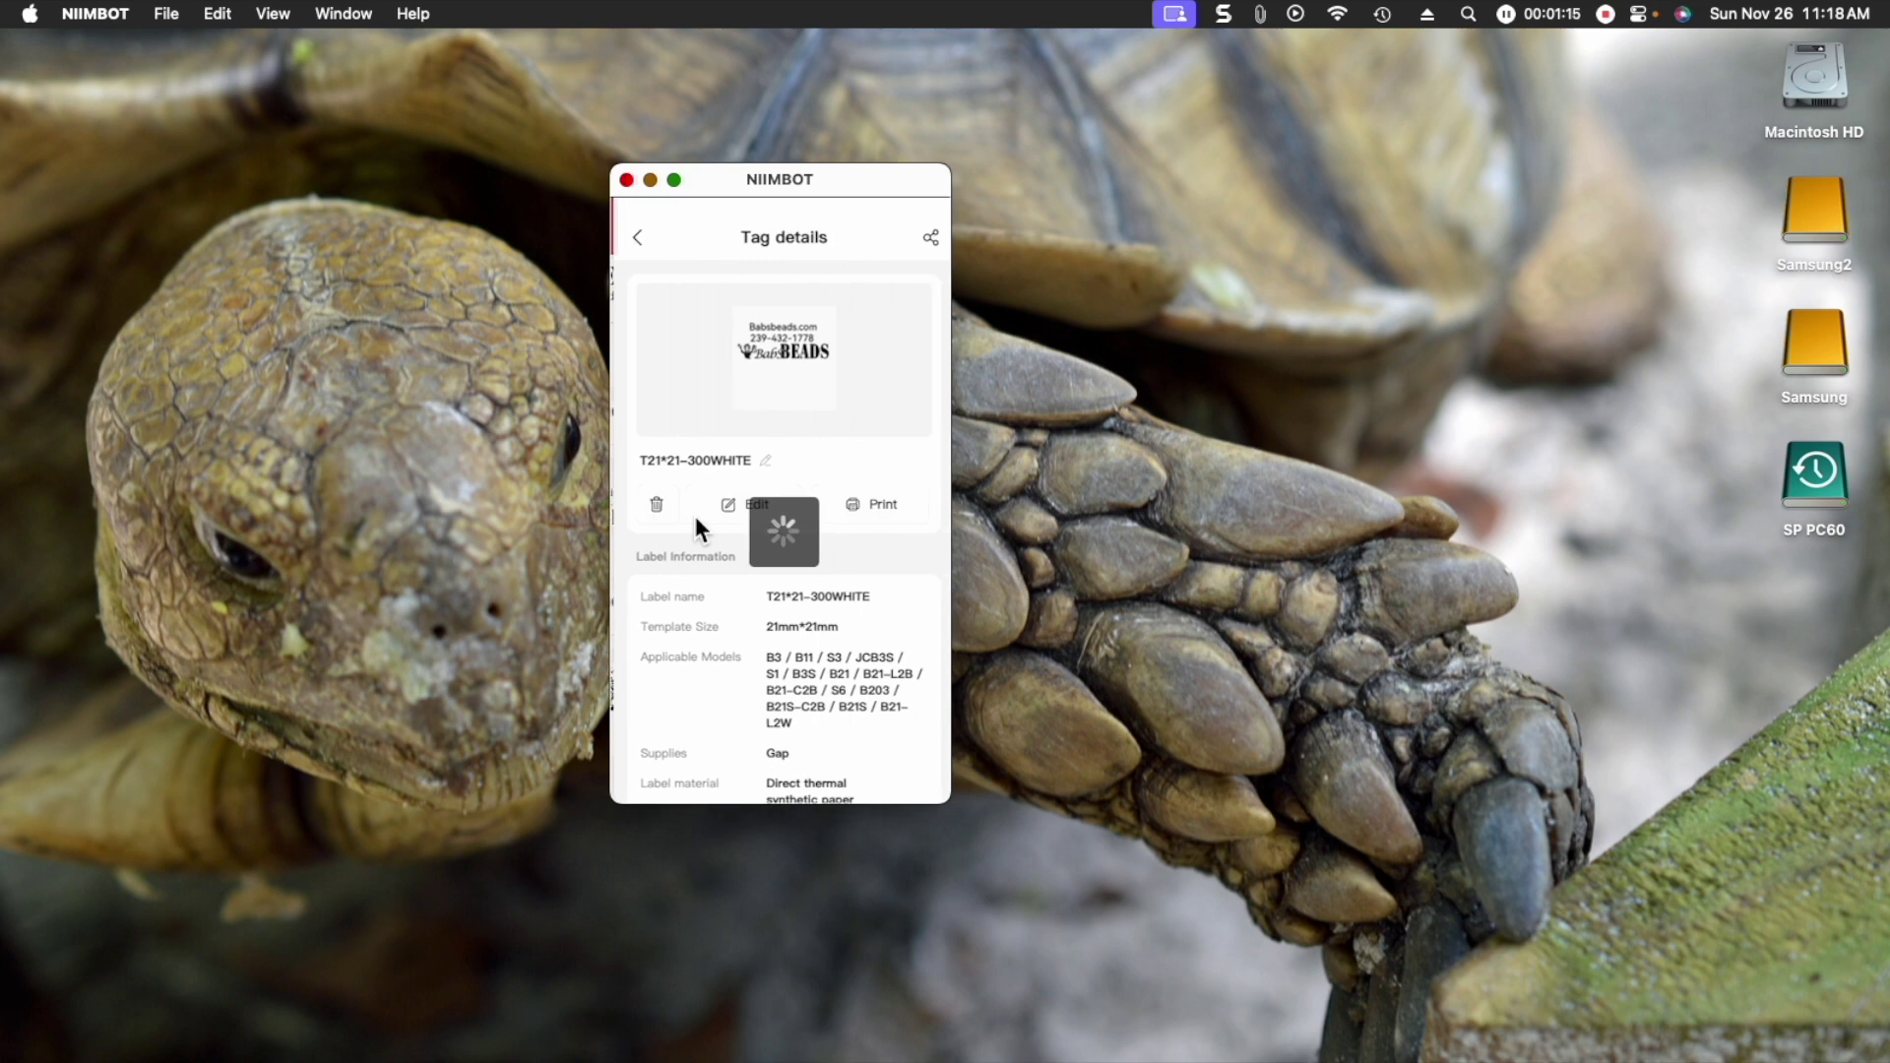
pyautogui.click(771, 348)
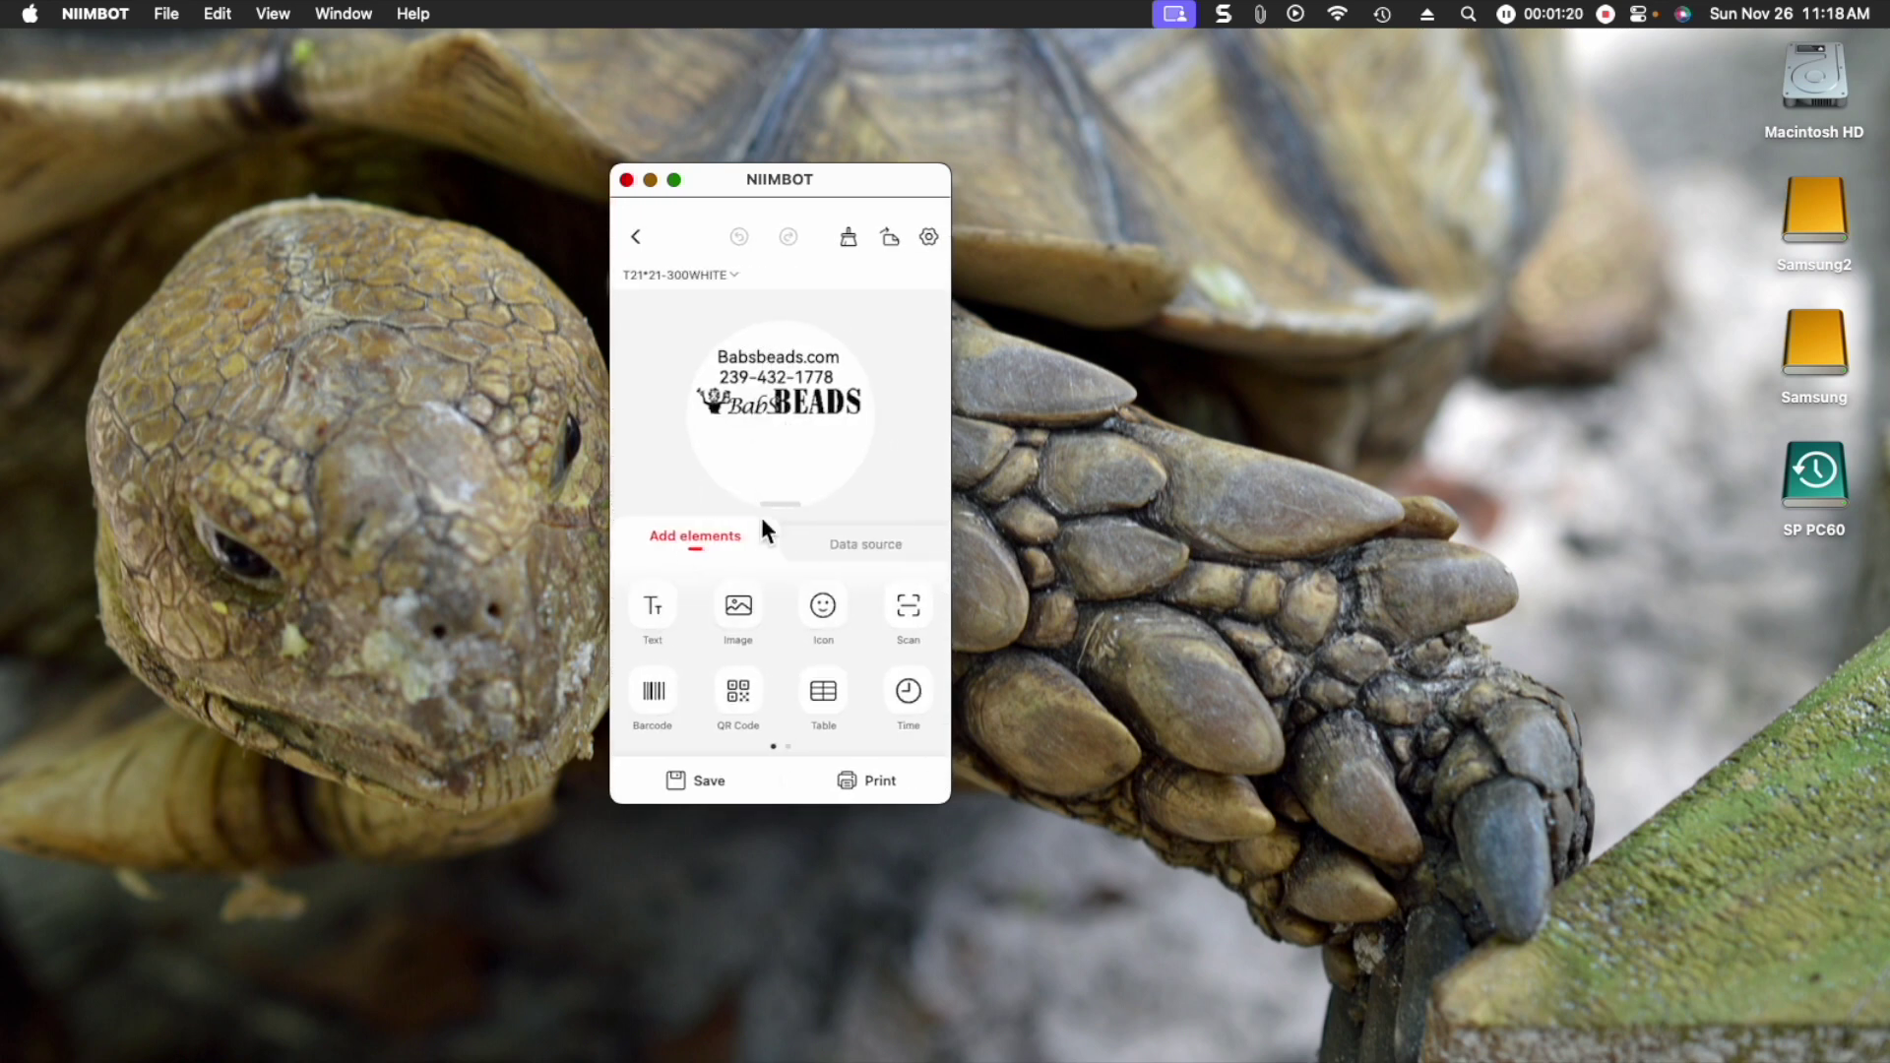
pyautogui.click(640, 241)
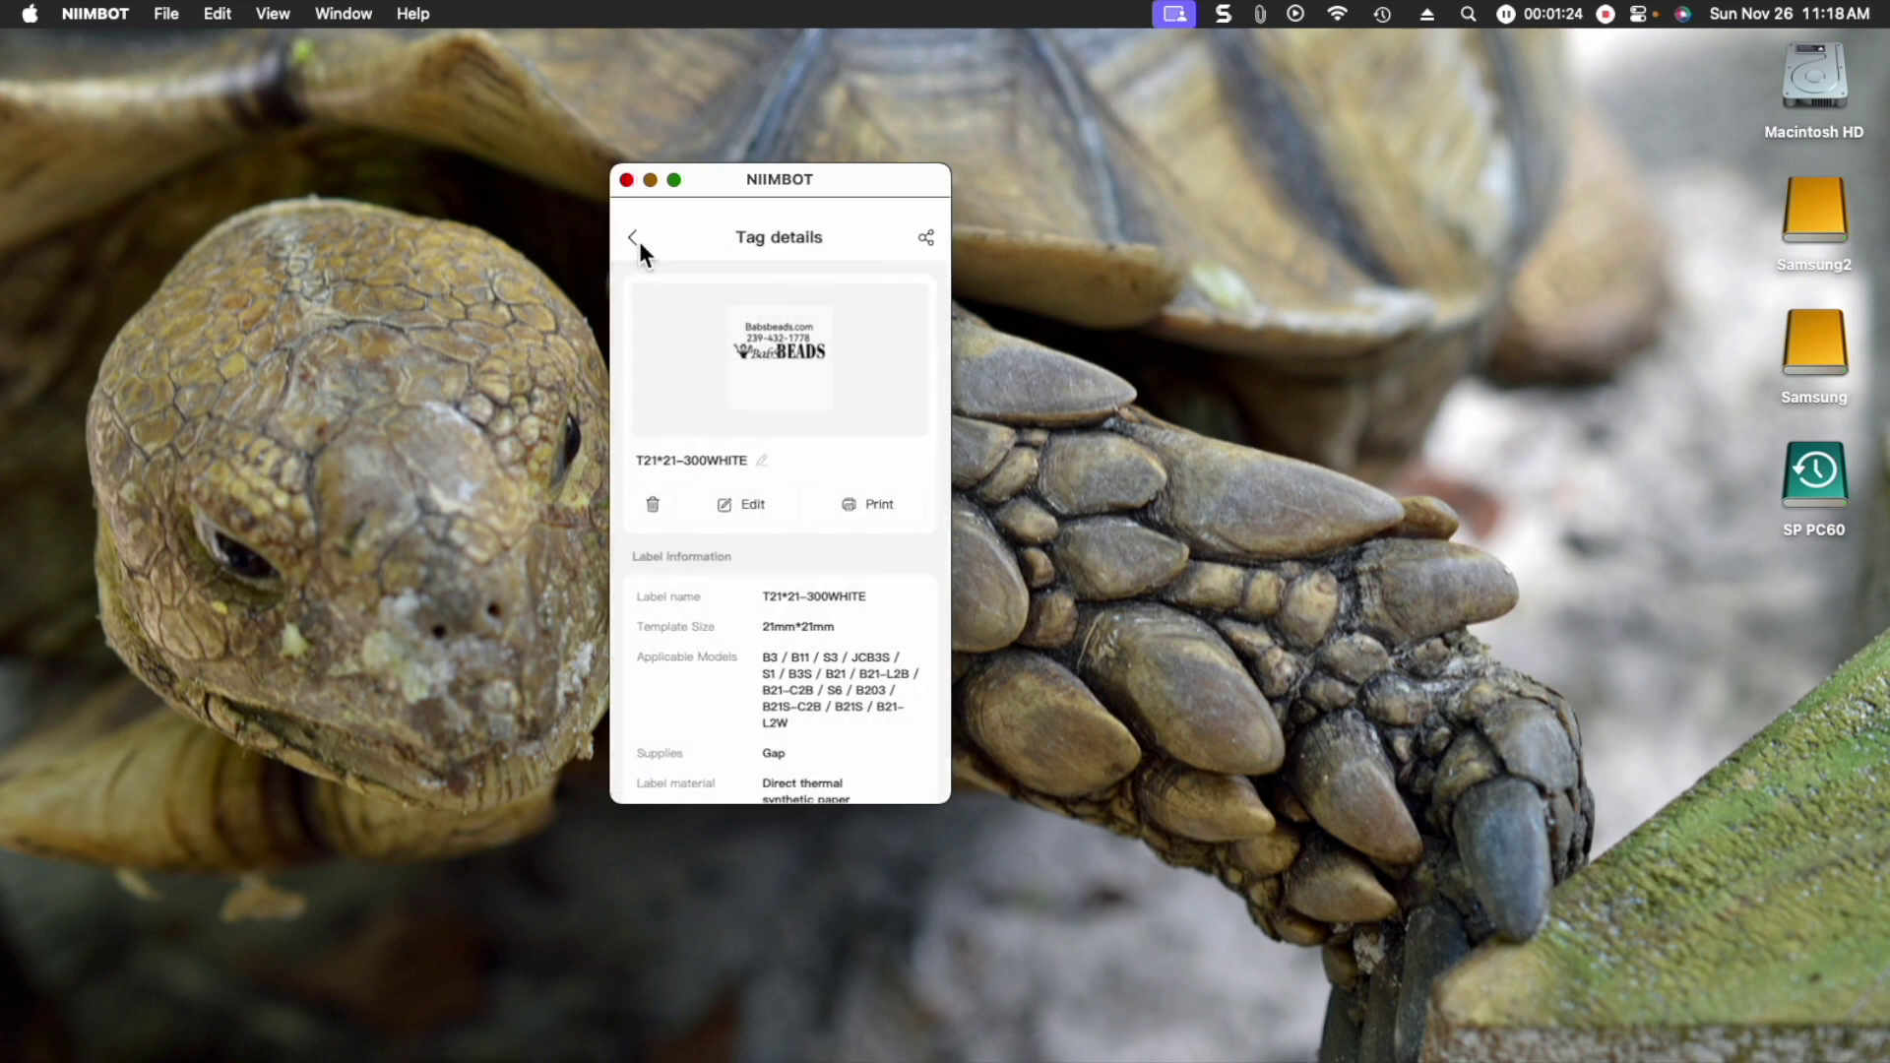
pyautogui.click(640, 240)
pyautogui.scroll(5, 697, 424)
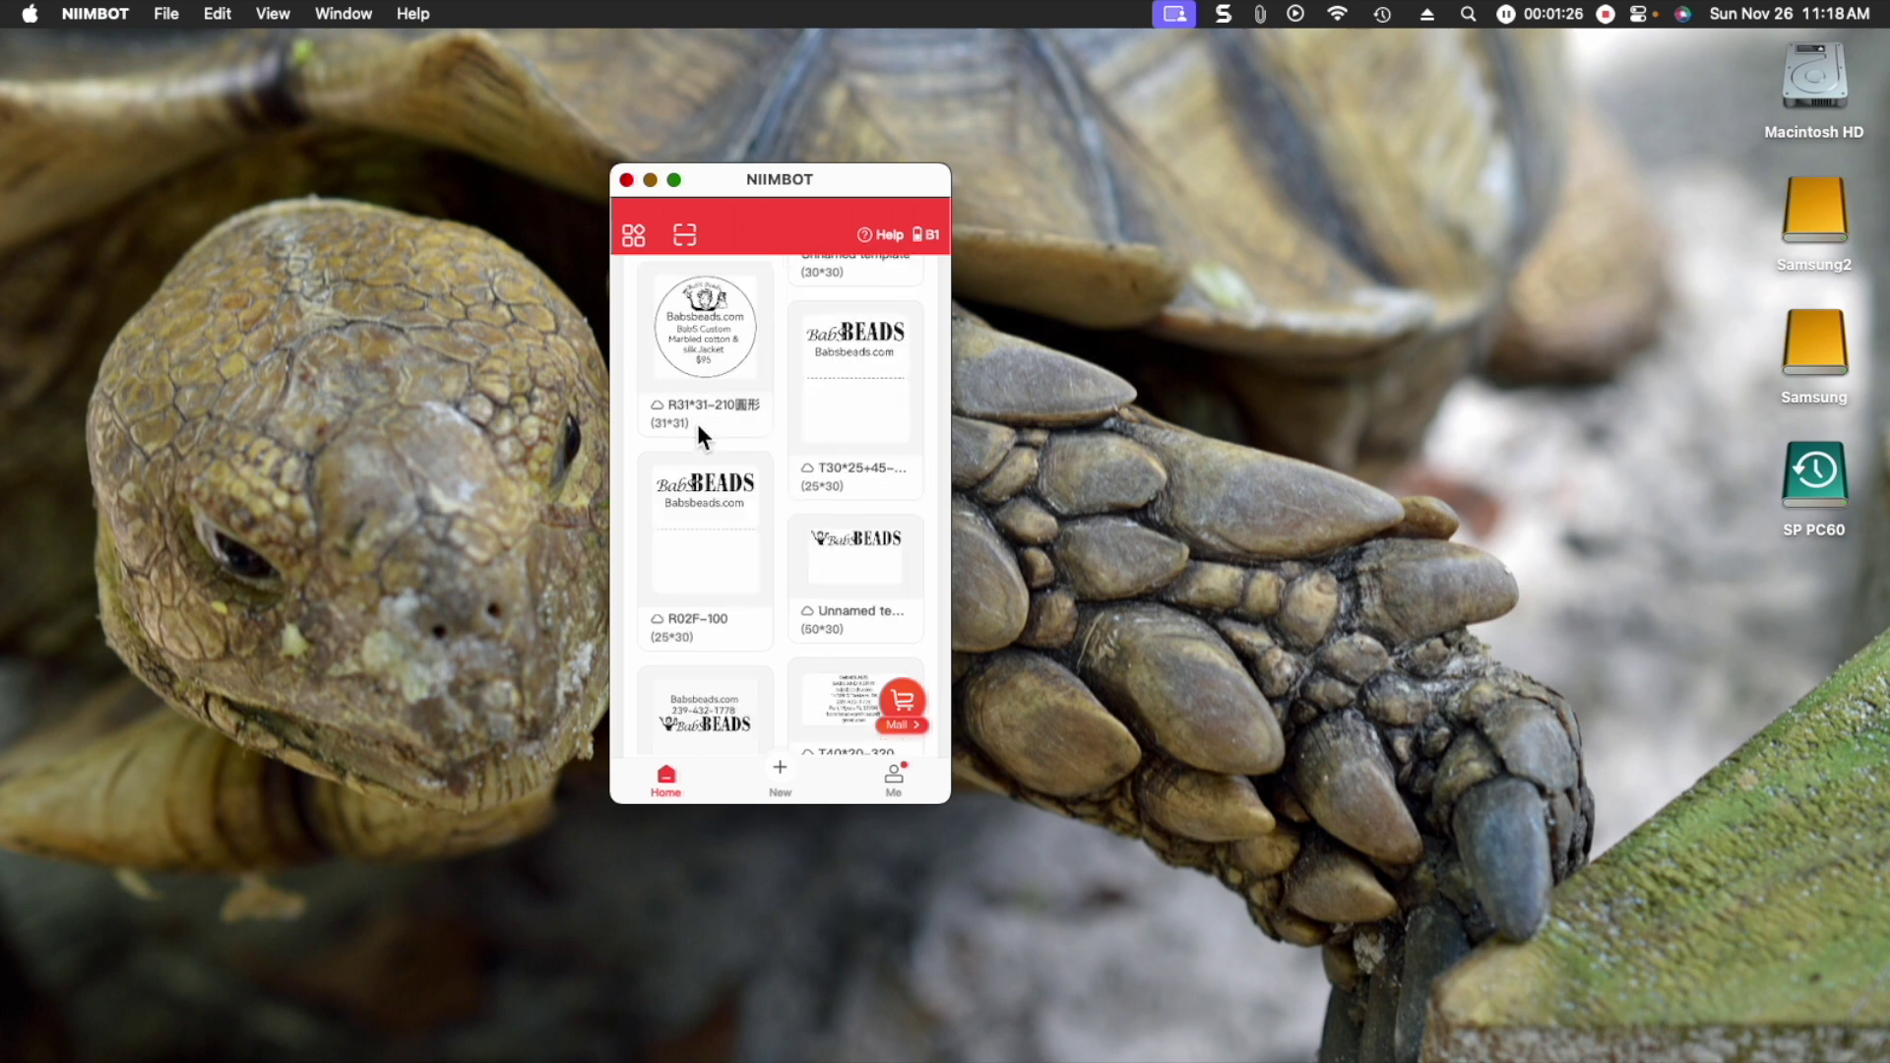
pyautogui.scroll(5, 697, 424)
pyautogui.scroll(5, 697, 423)
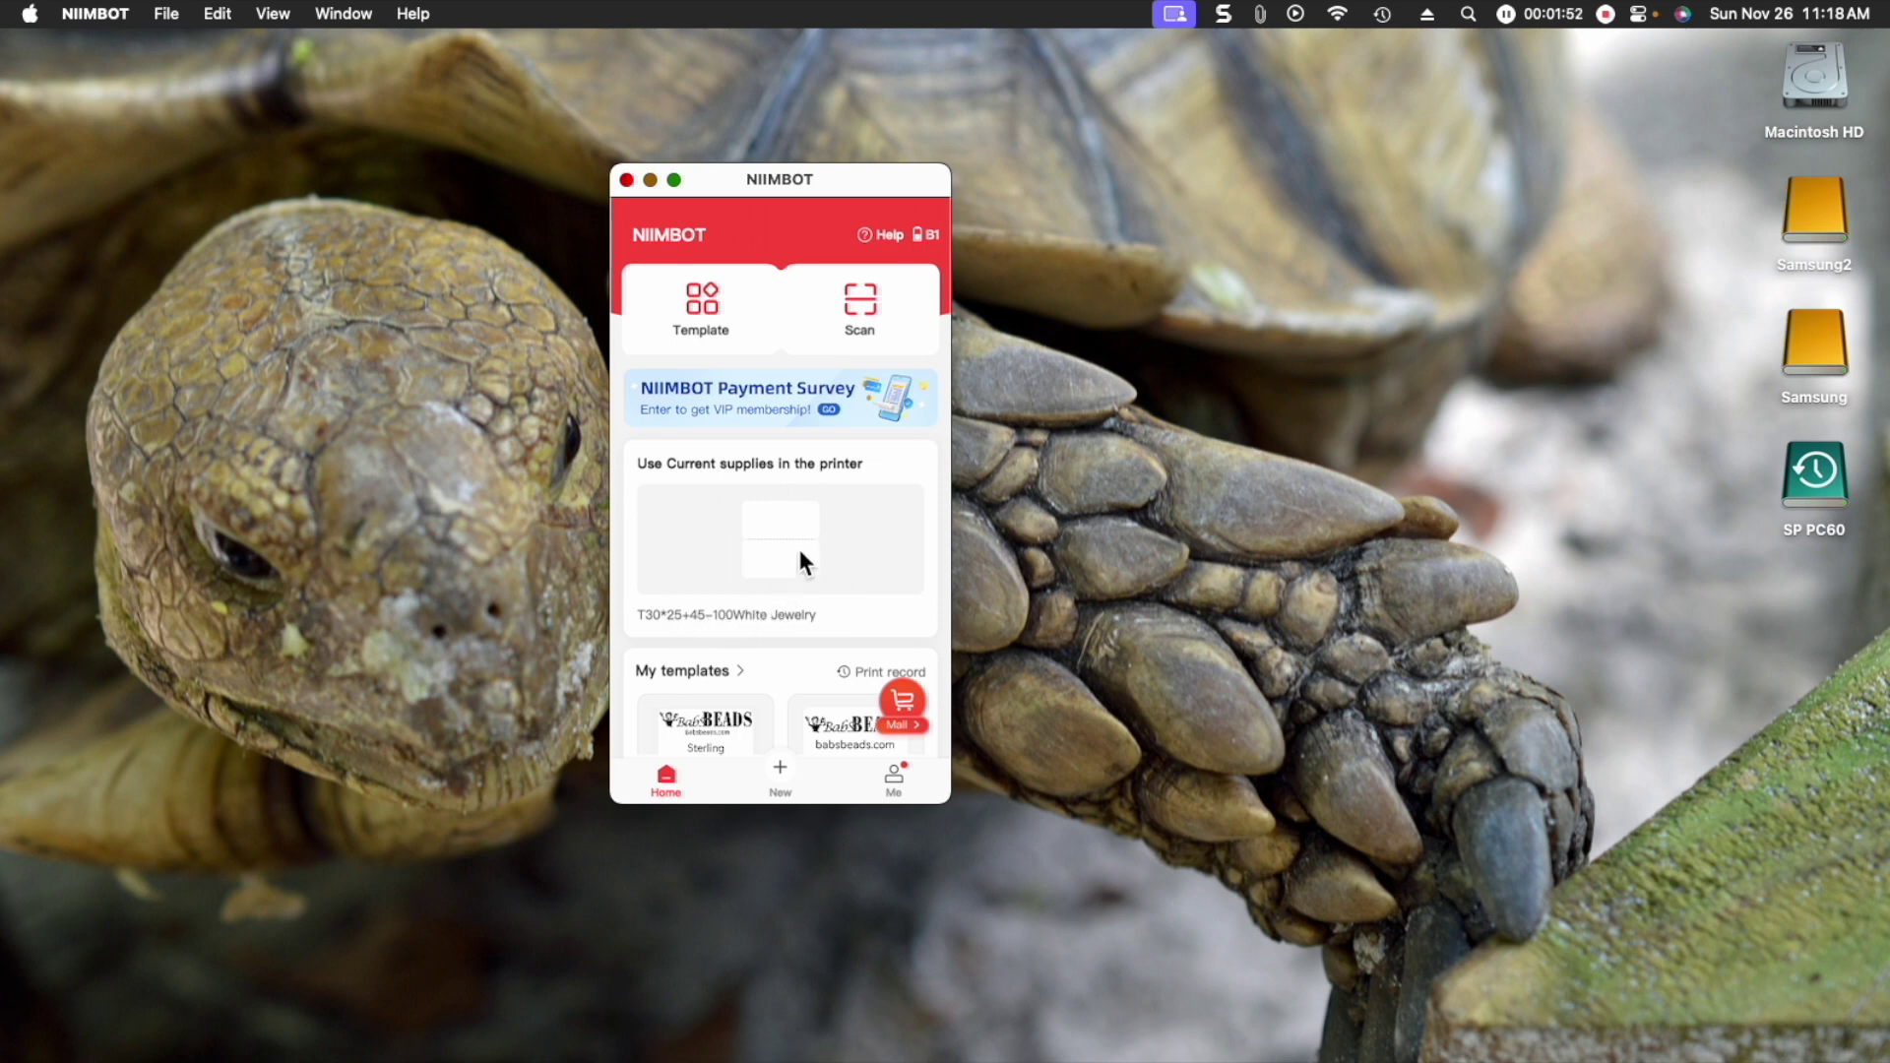
pyautogui.scroll(-3, 797, 545)
pyautogui.scroll(-3, 798, 545)
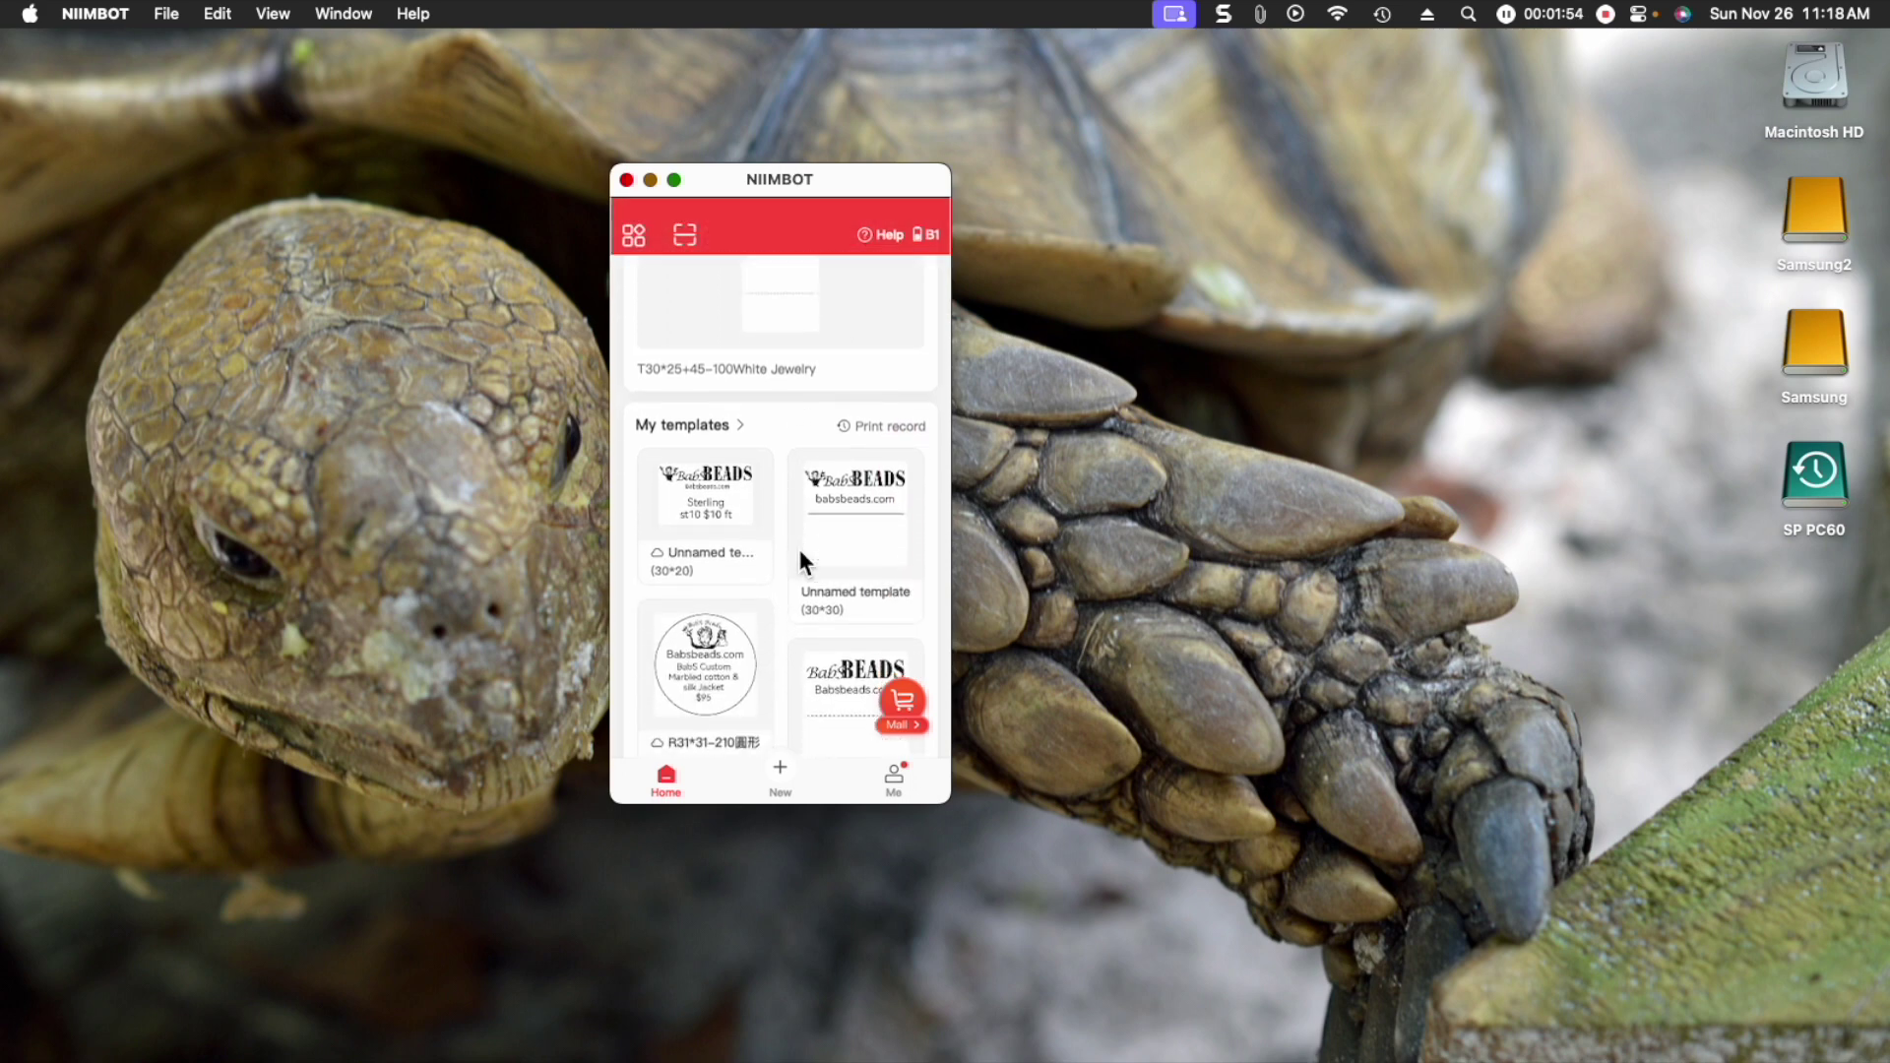
pyautogui.scroll(-3, 799, 544)
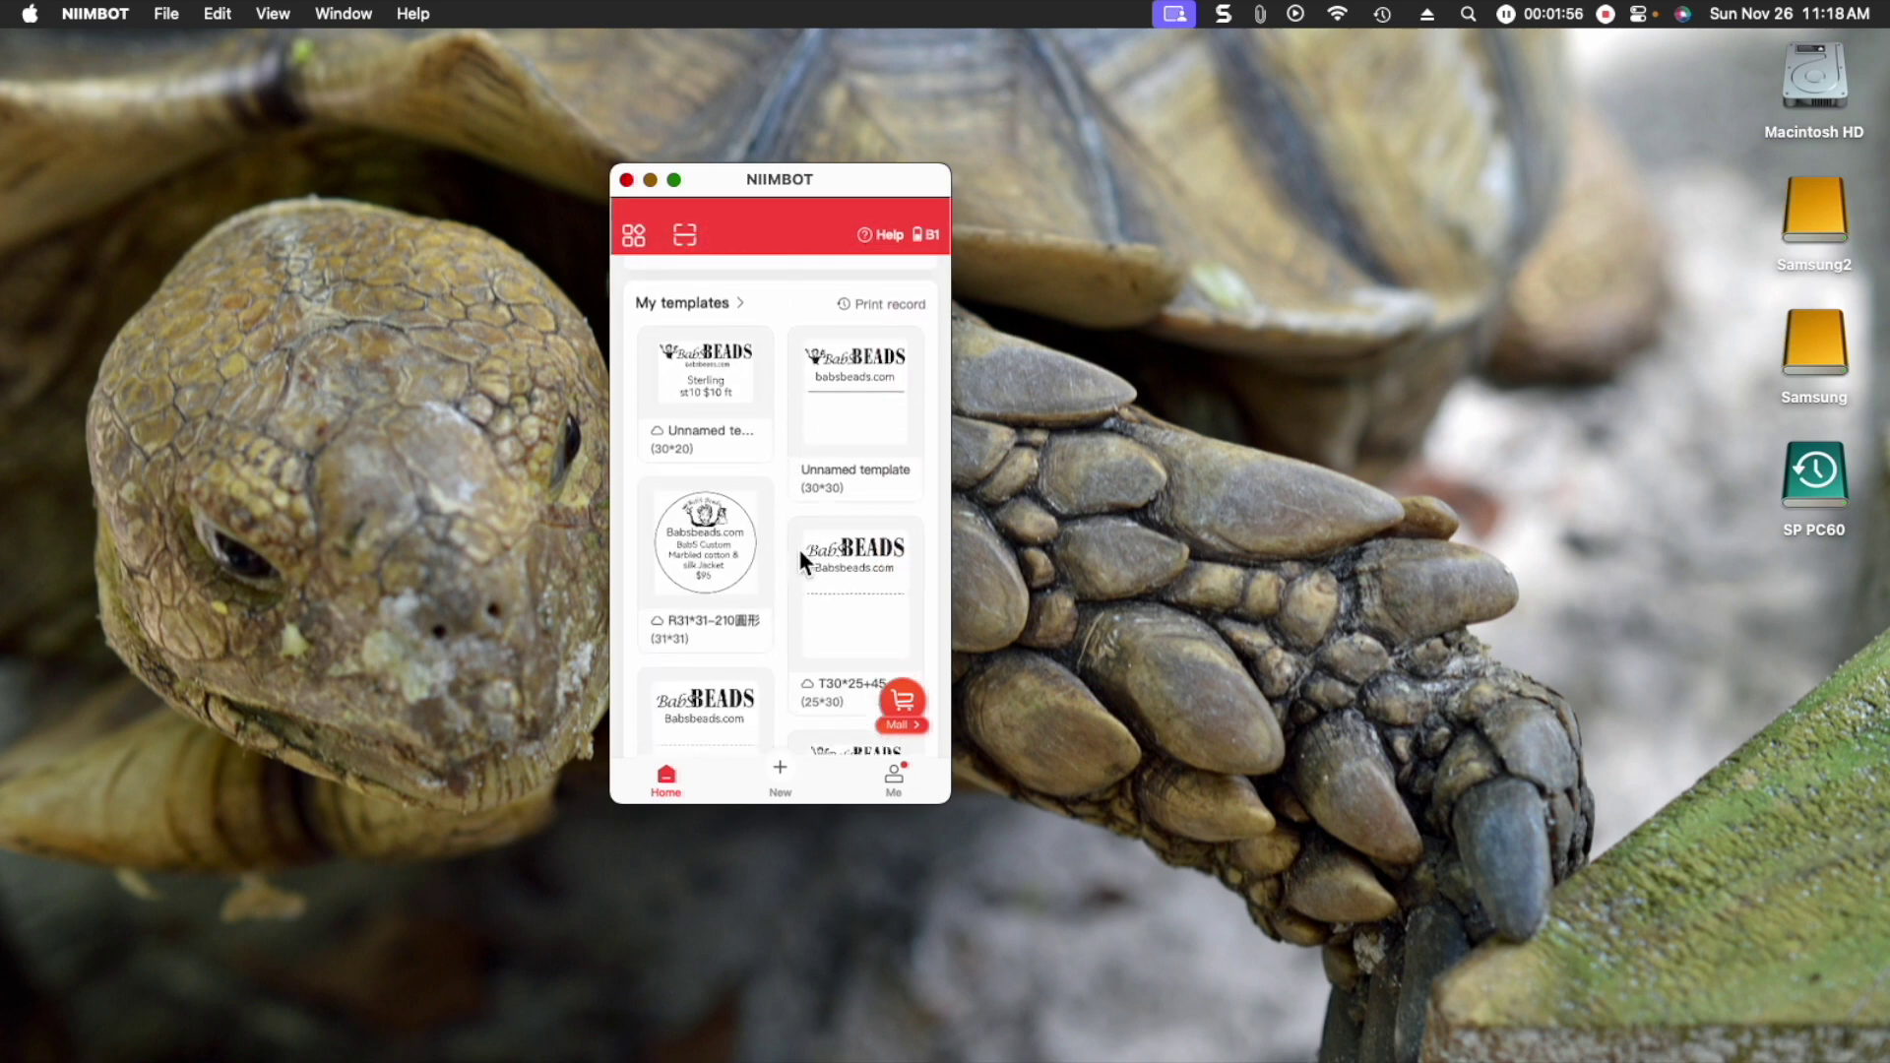
pyautogui.click(865, 554)
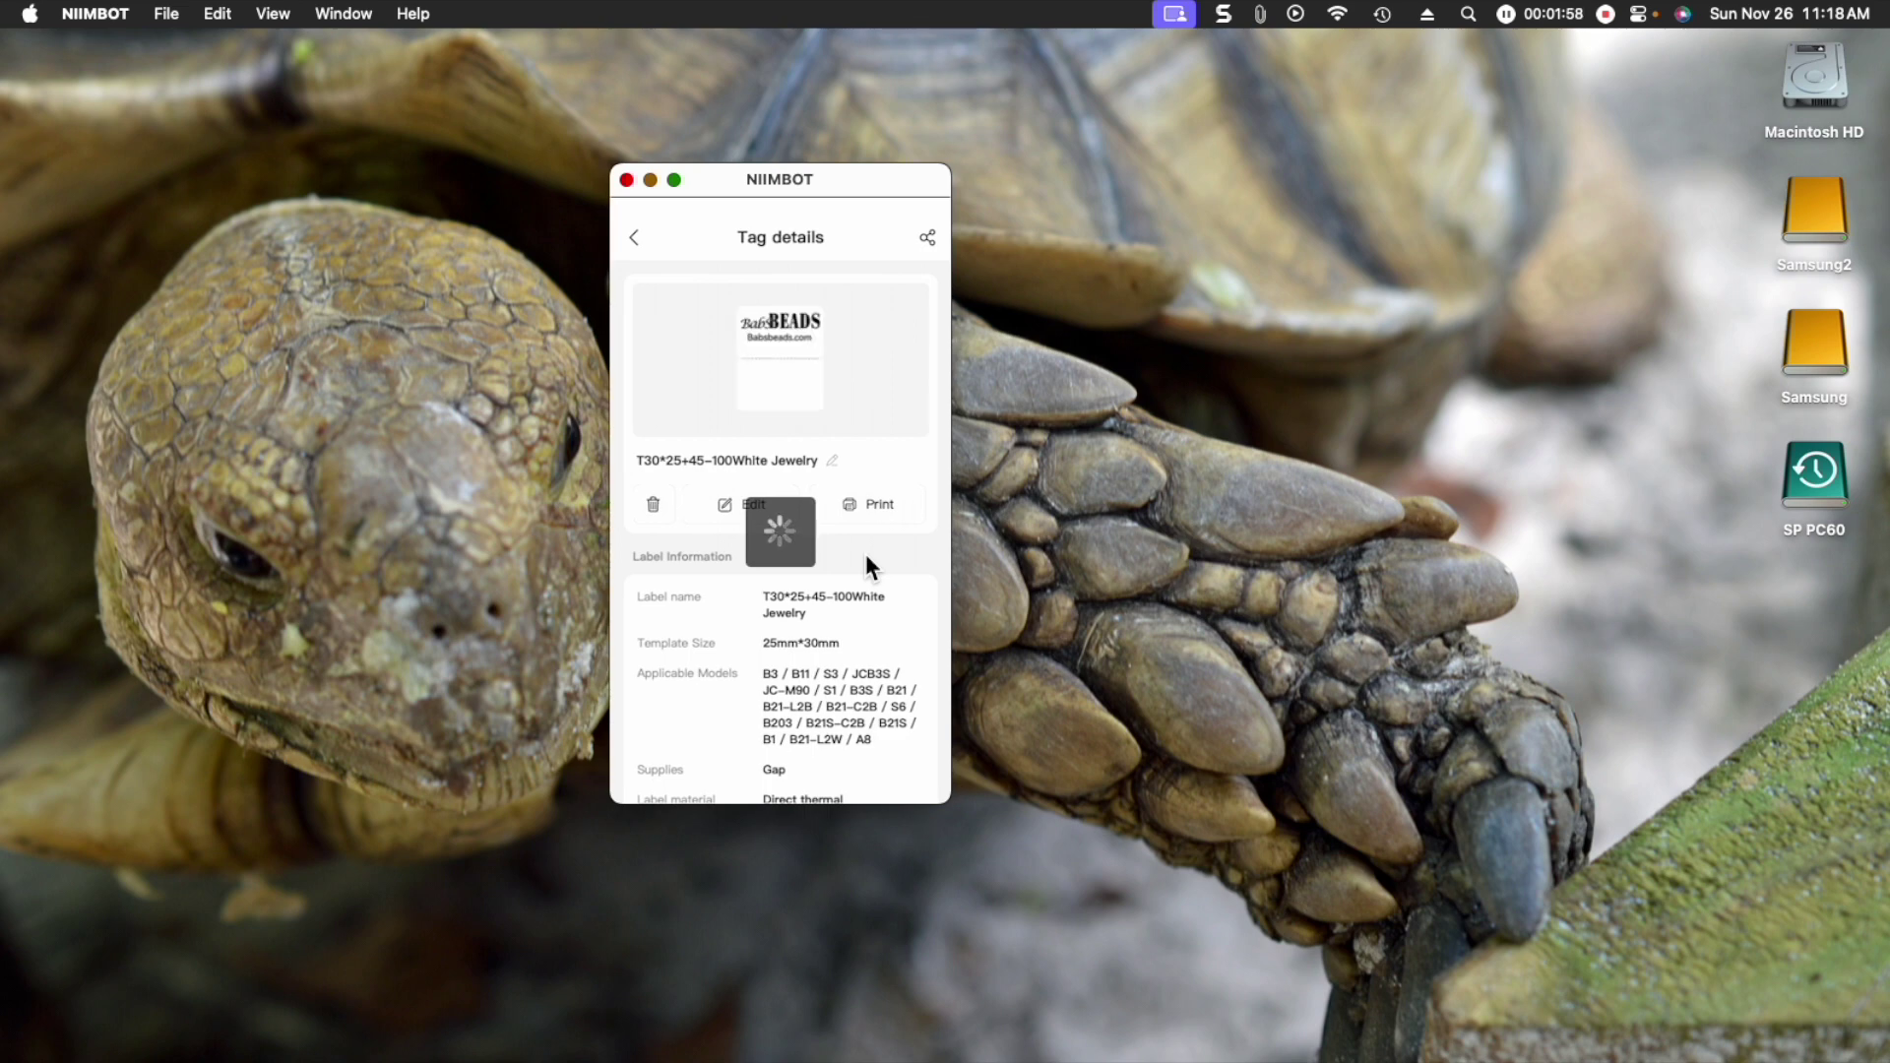
pyautogui.click(635, 236)
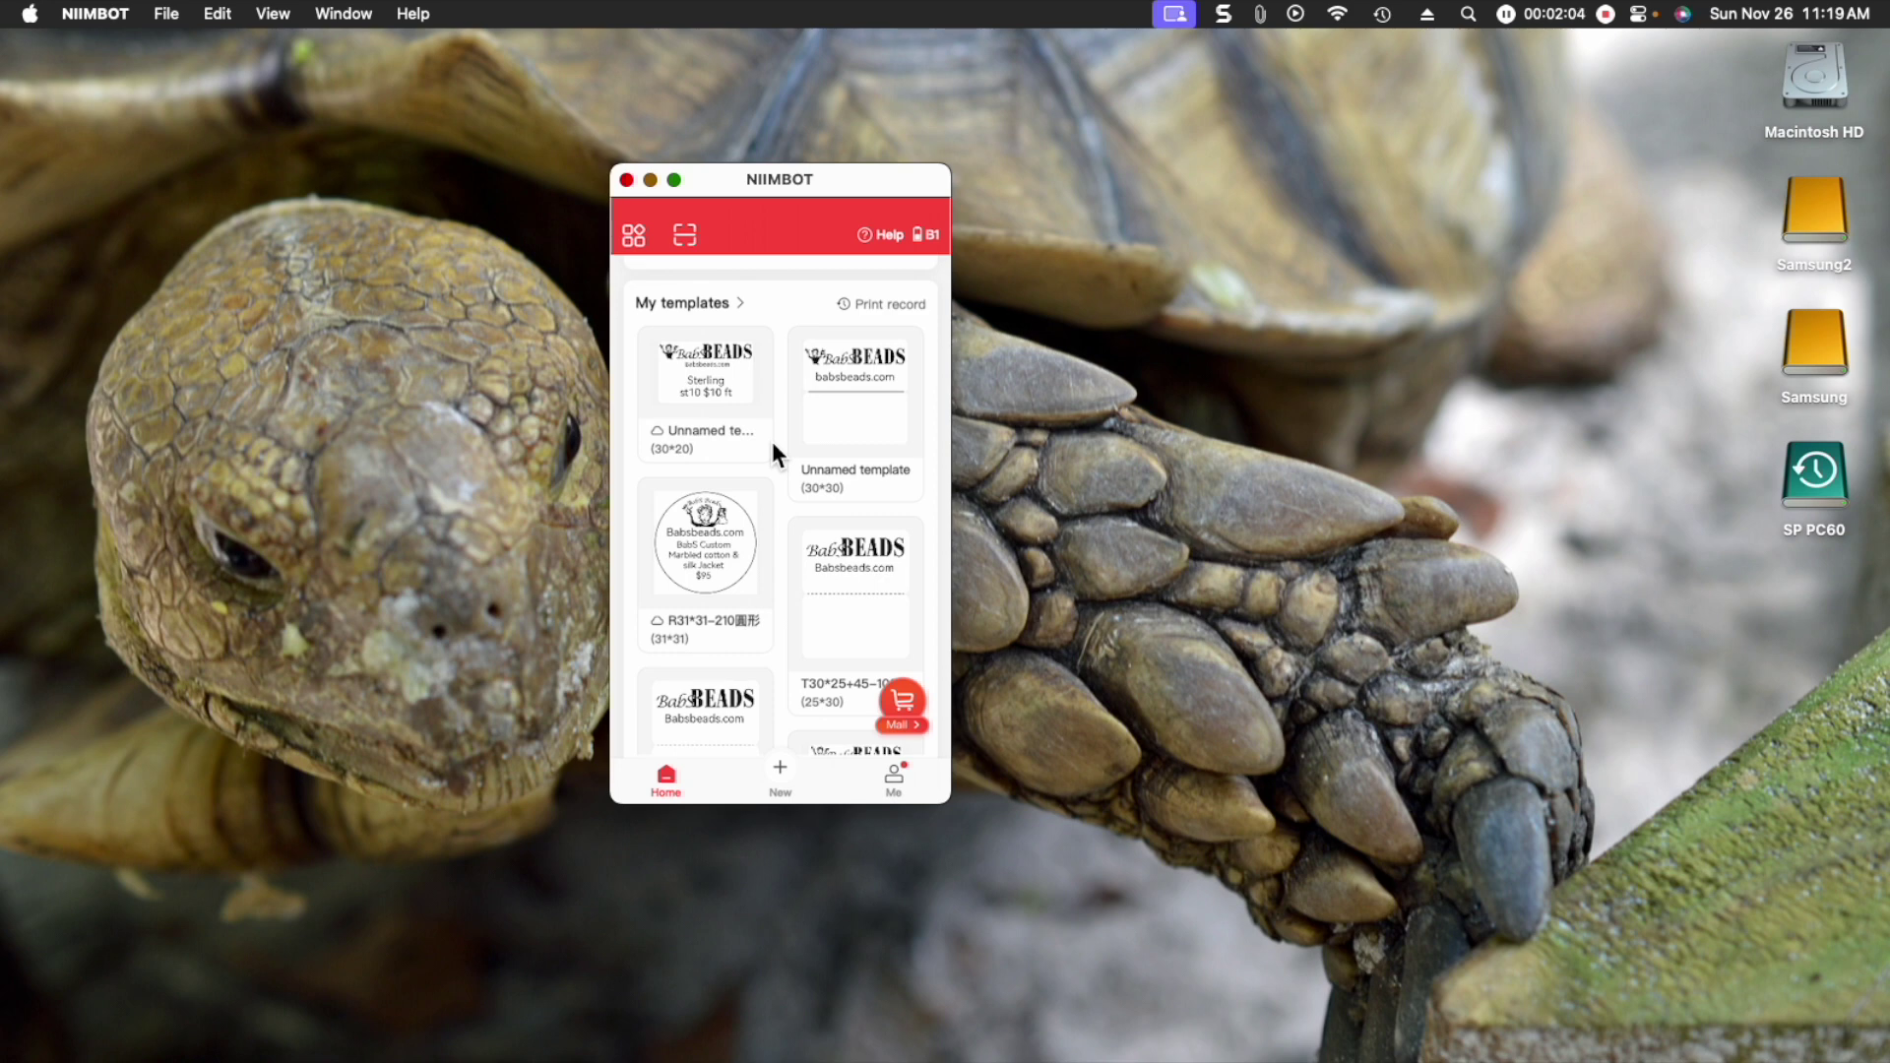
pyautogui.scroll(5, 773, 442)
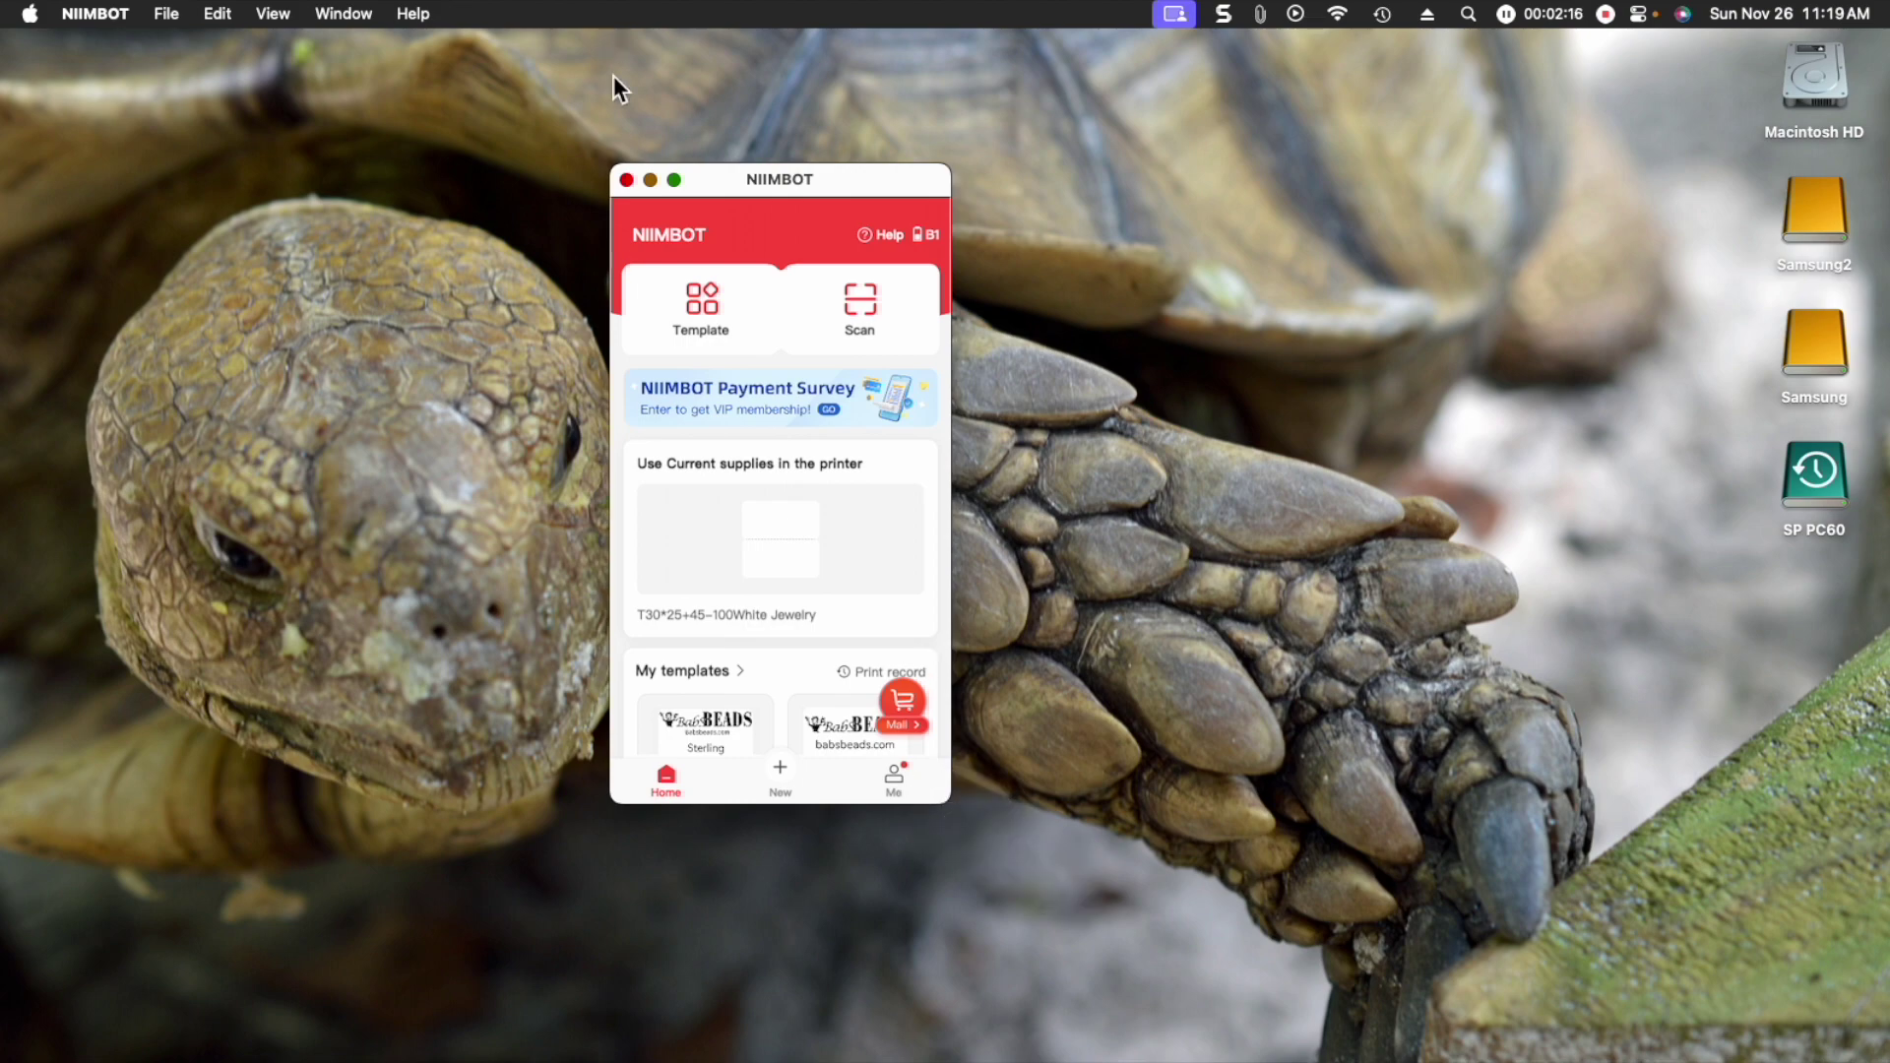
pyautogui.click(675, 182)
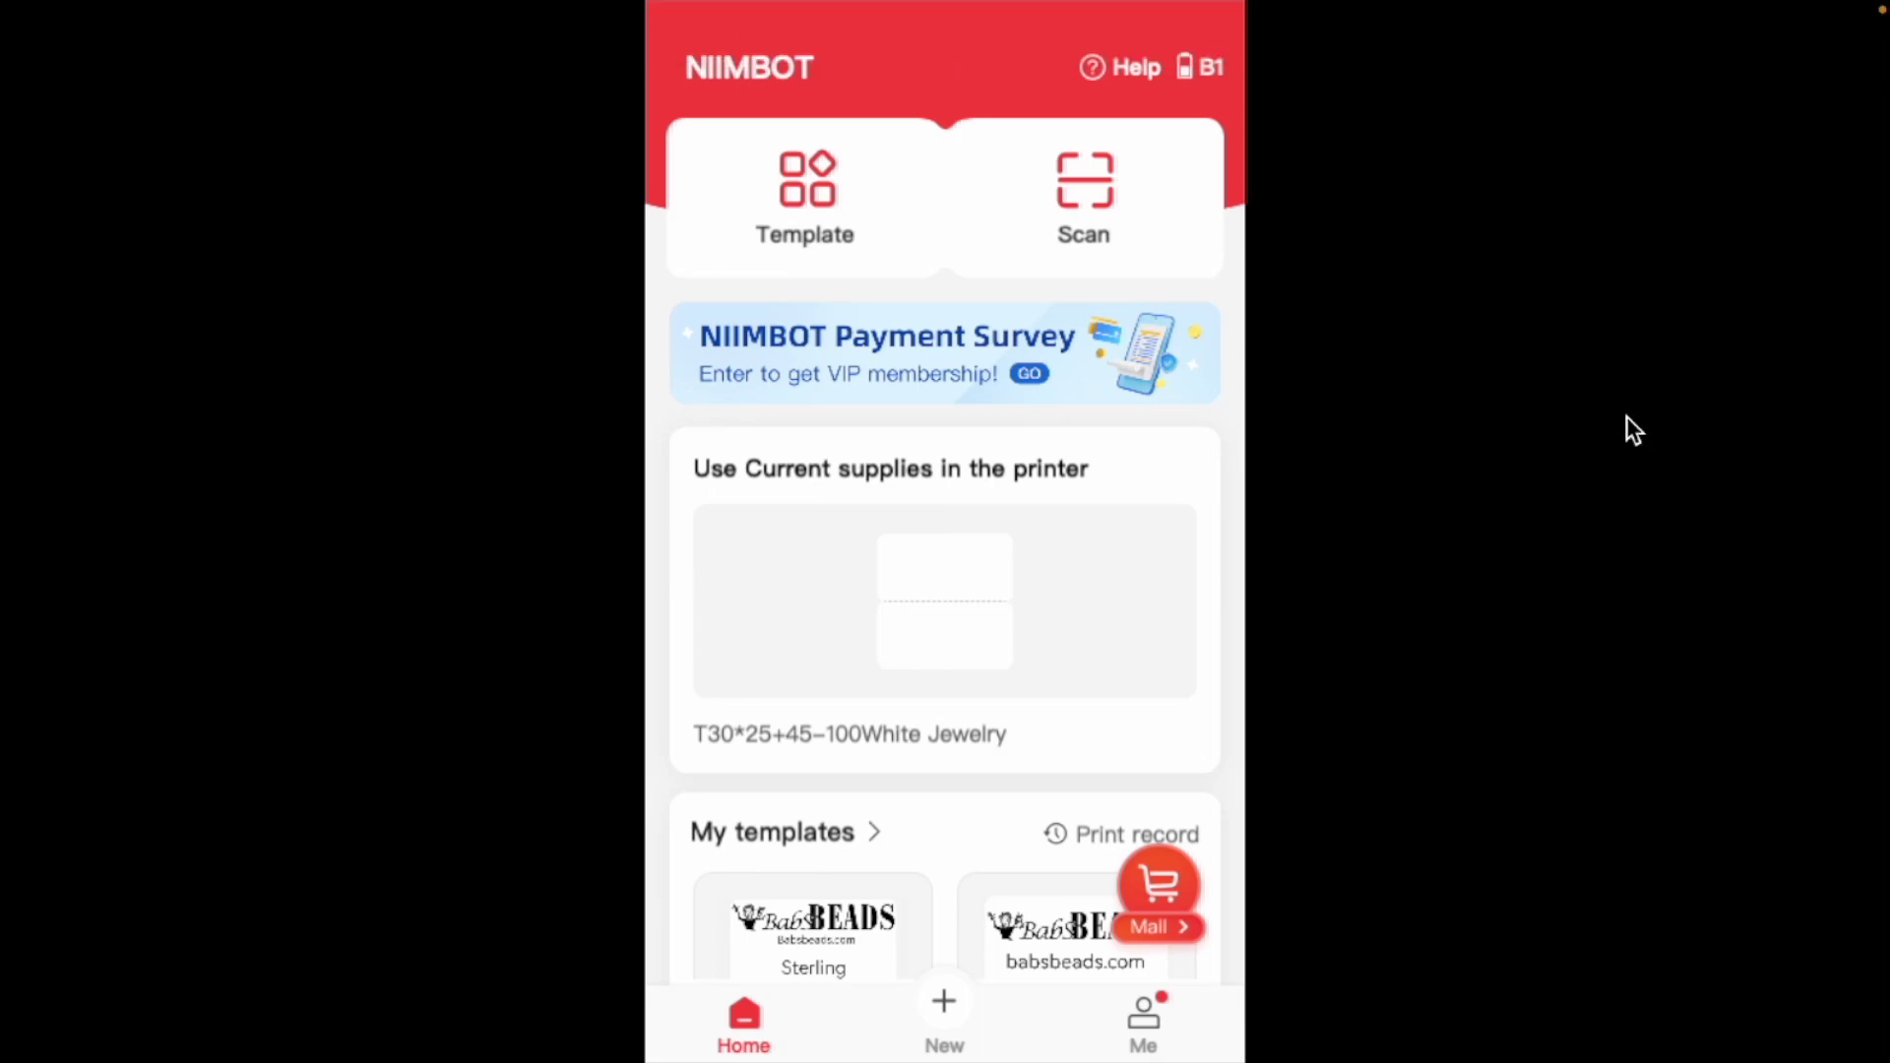
pyautogui.press('Escape')
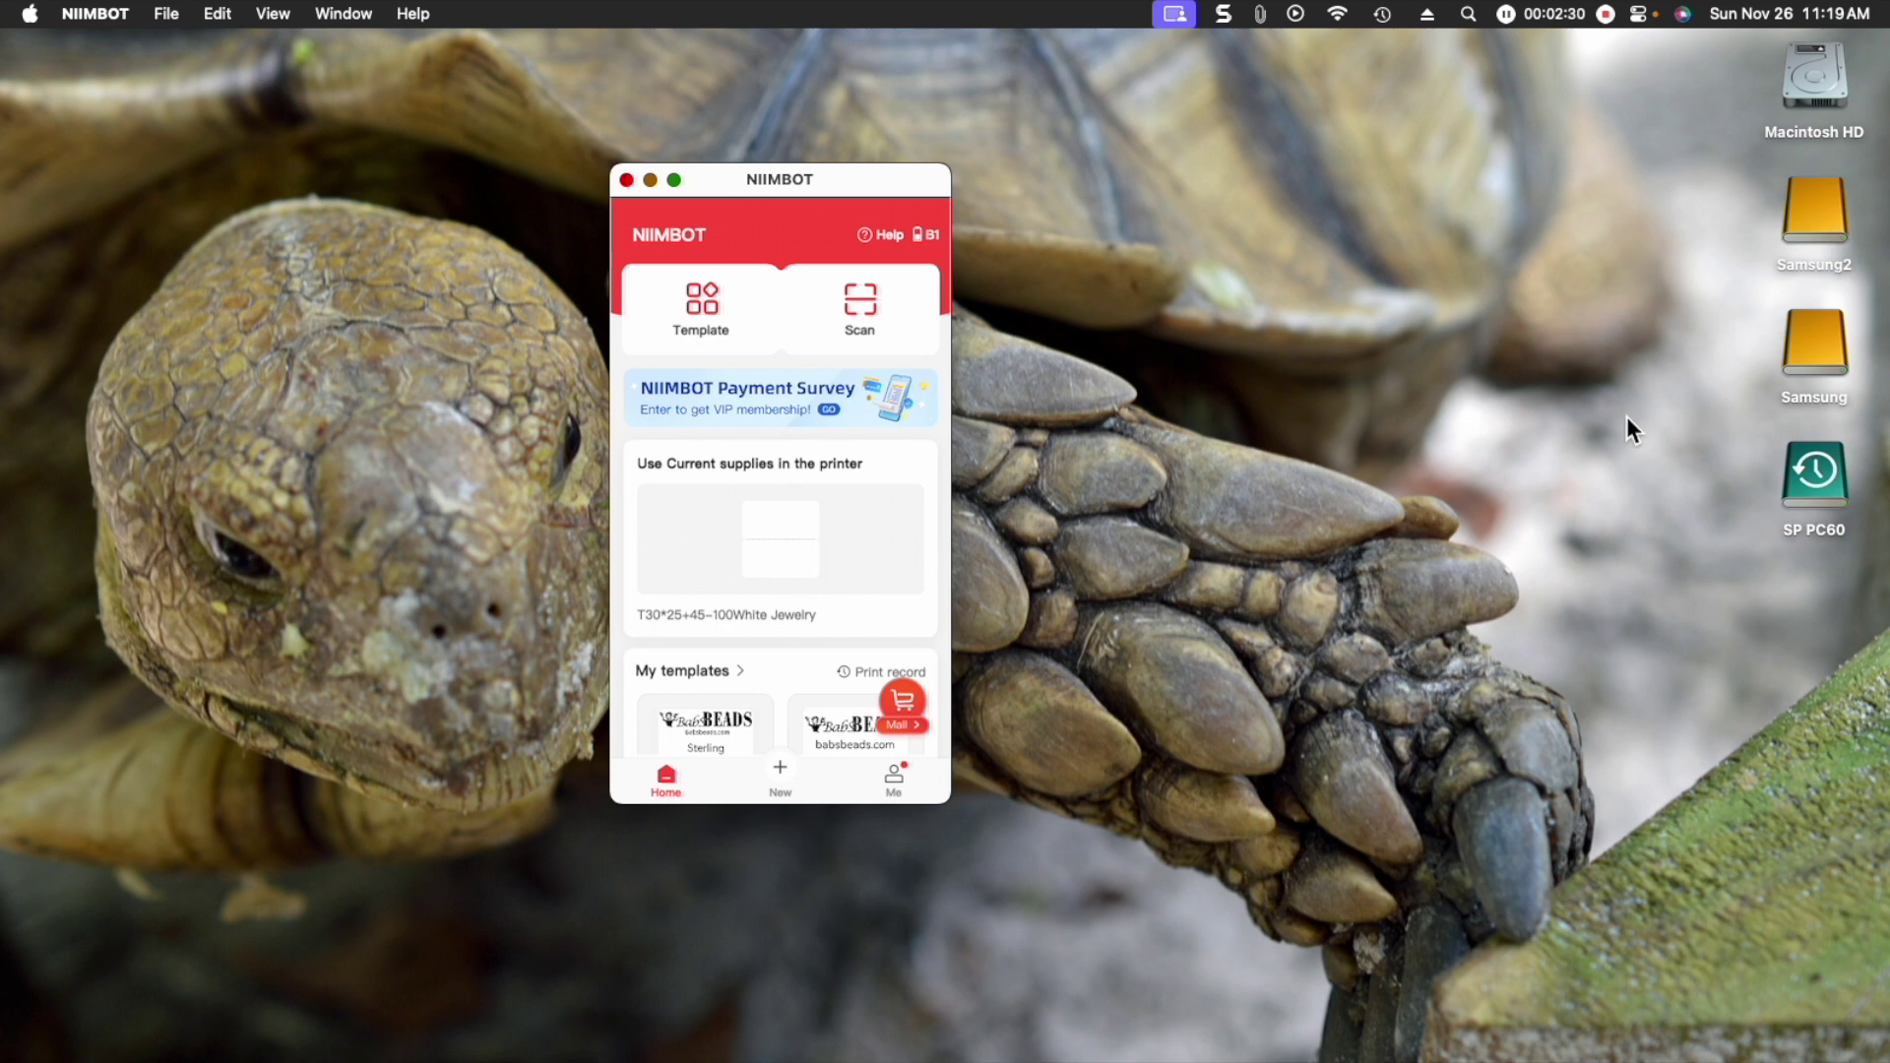